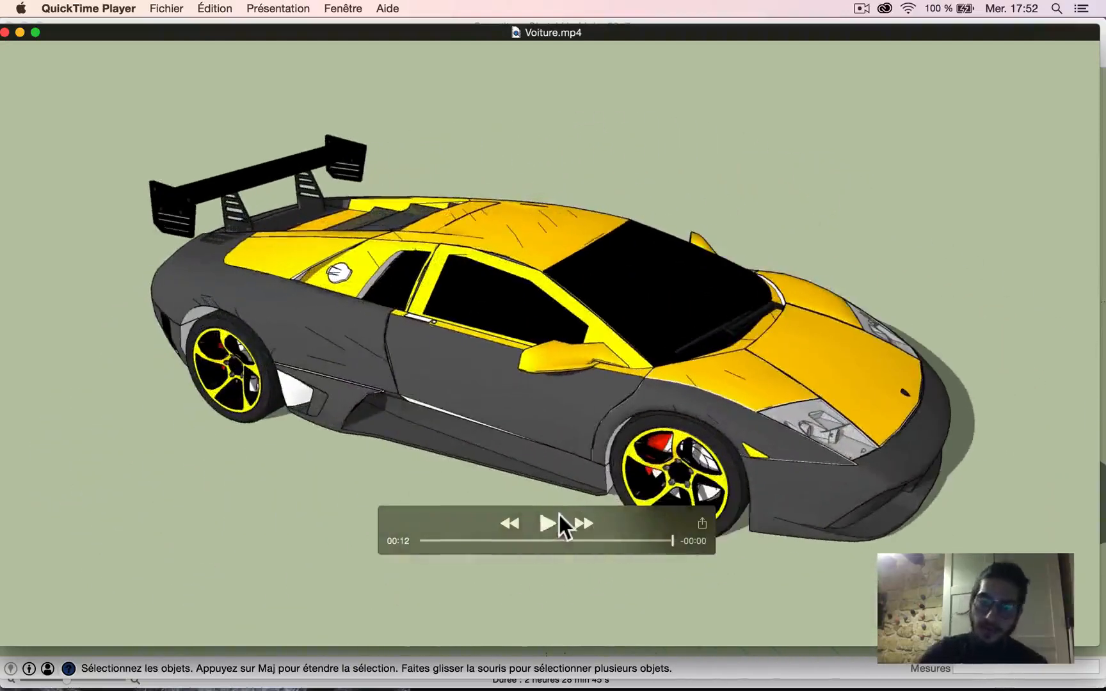
Step: Close the Voiture.mp4 video, switch to SketchUp and add a scene showing the car from the front
click(5, 32)
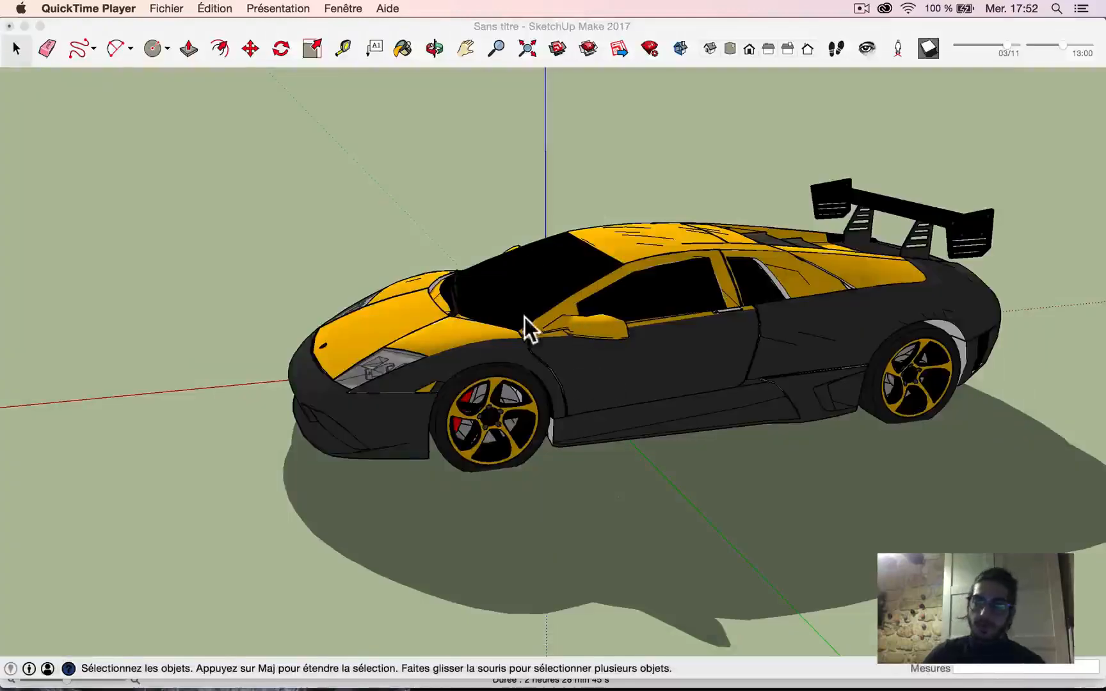
middle_drag(524, 317, 700, 328)
click(38, 52)
mouse_move(544, 282)
middle_down()
mouse_move(810, 313)
mouse_move(898, 304)
middle_up()
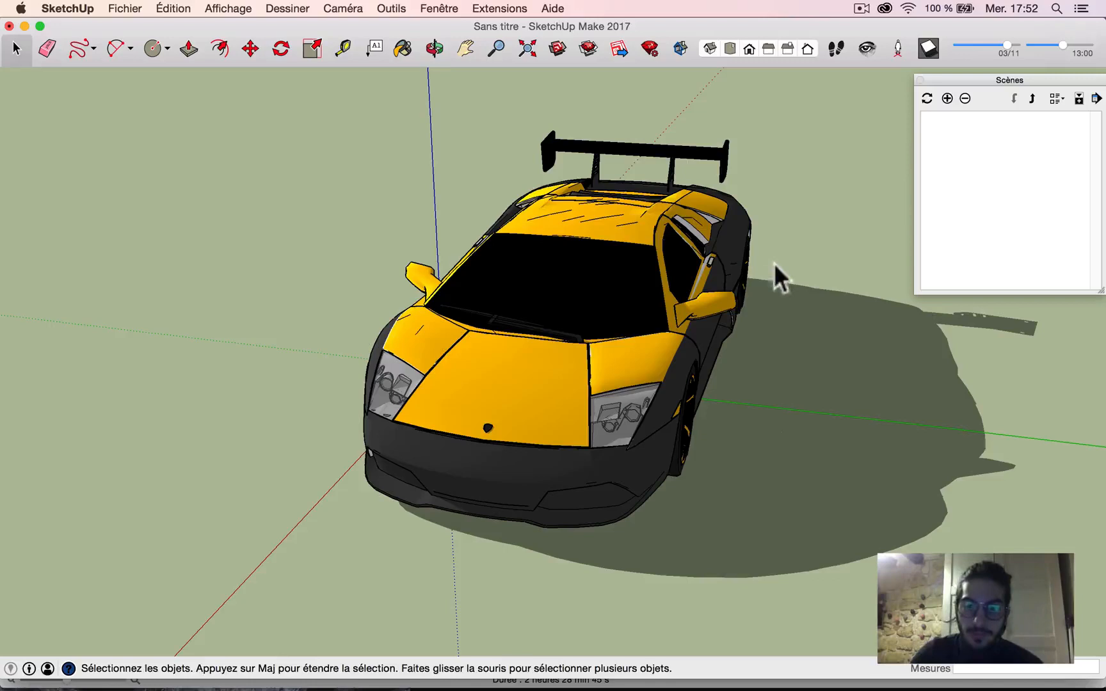
middle_drag(632, 337, 722, 280)
click(947, 98)
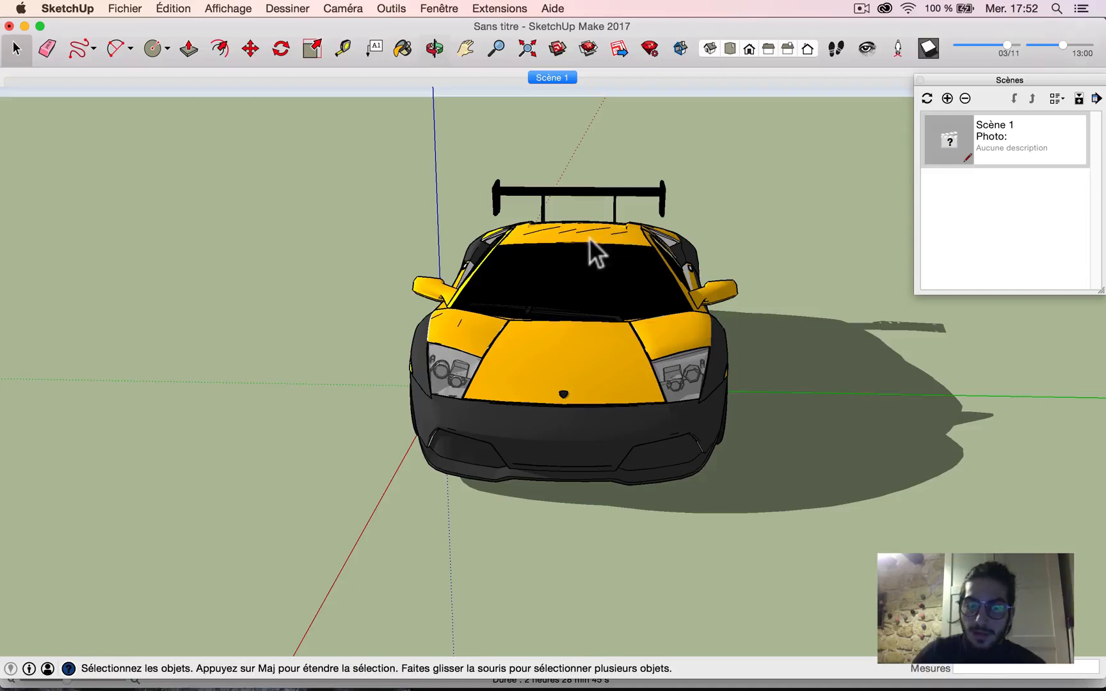
Step: Add a second scene showing the car's side and rear from slightly above
middle_drag(644, 152, 432, 157)
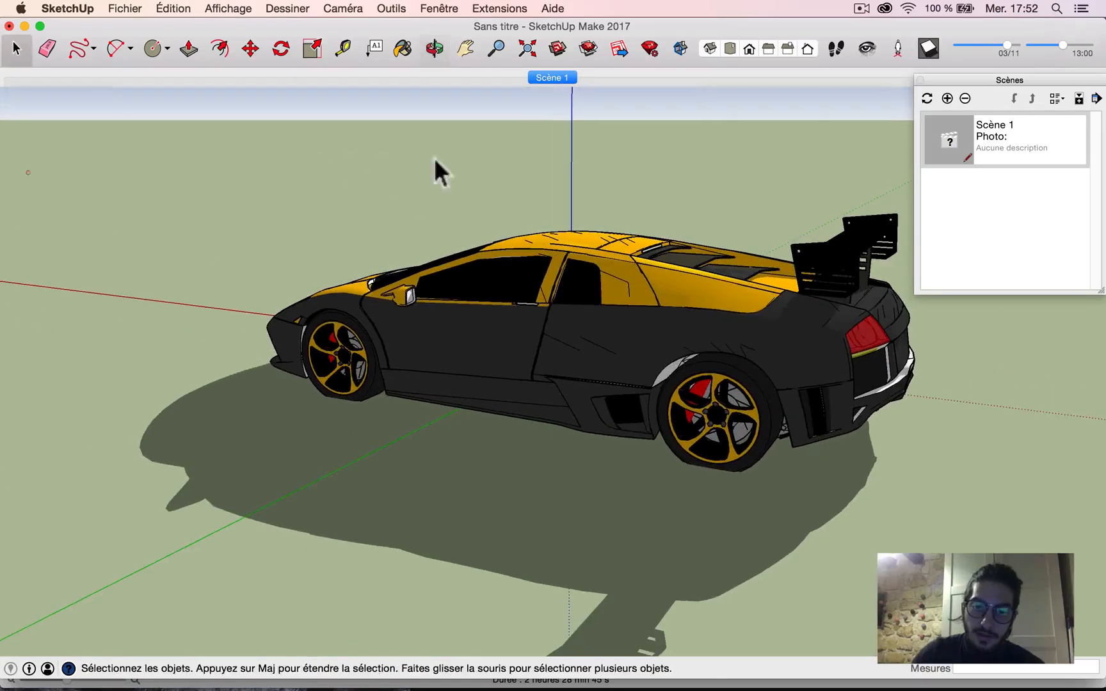
right_click(580, 78)
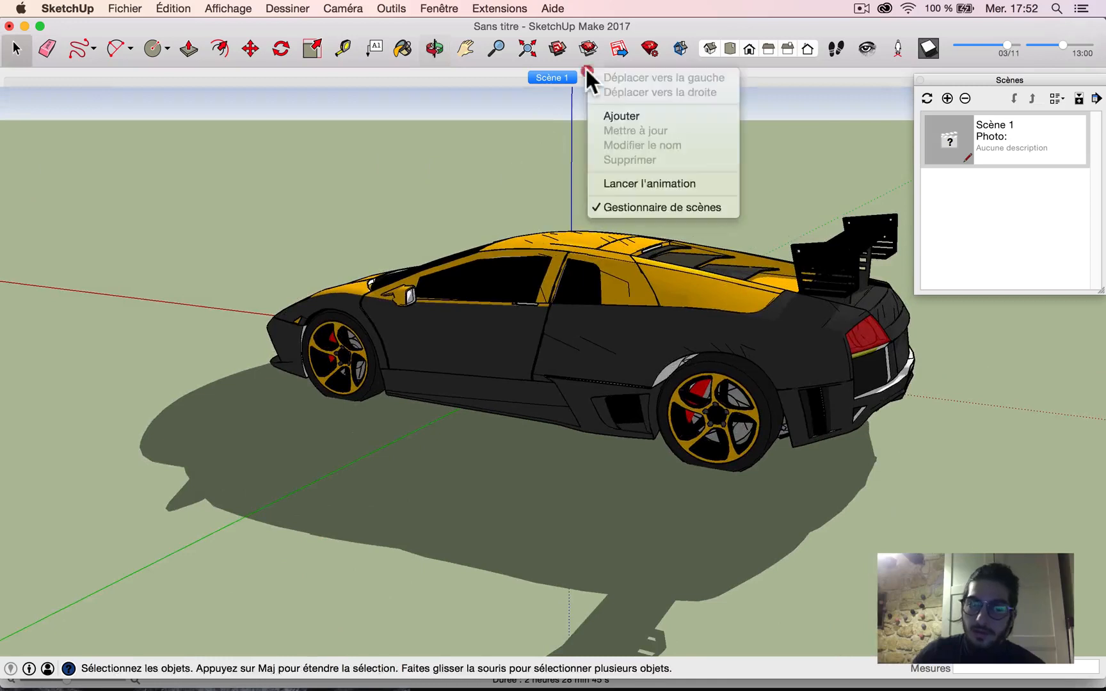
click(617, 115)
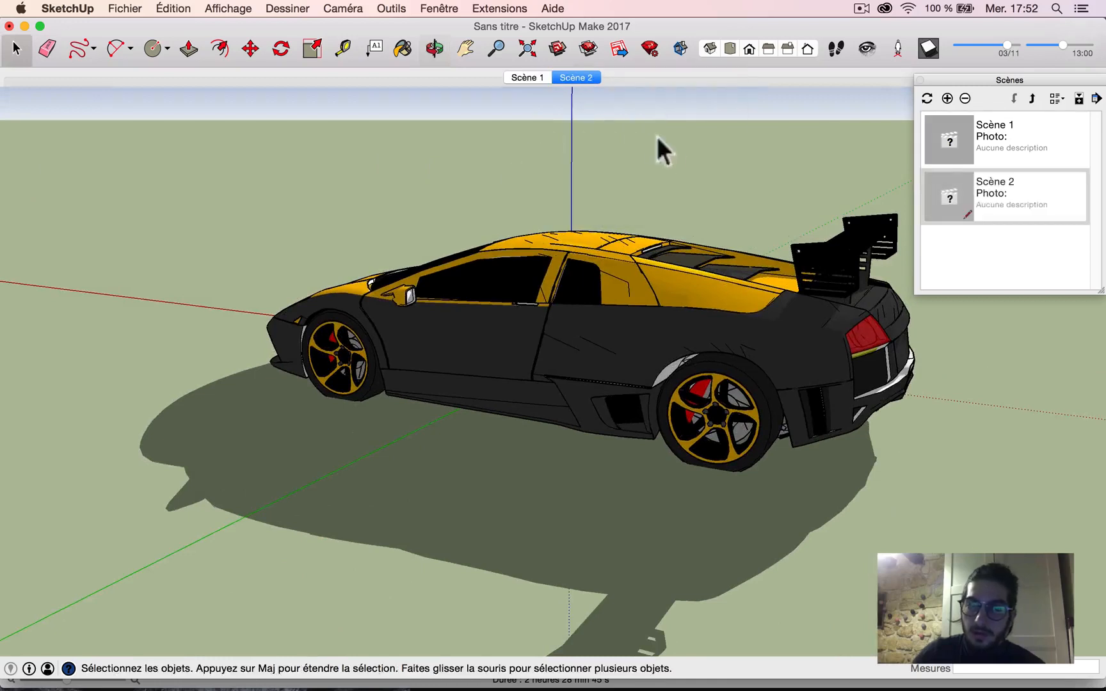
Step: Play the transitions back and forth between Scène 1 and Scène 2
click(524, 78)
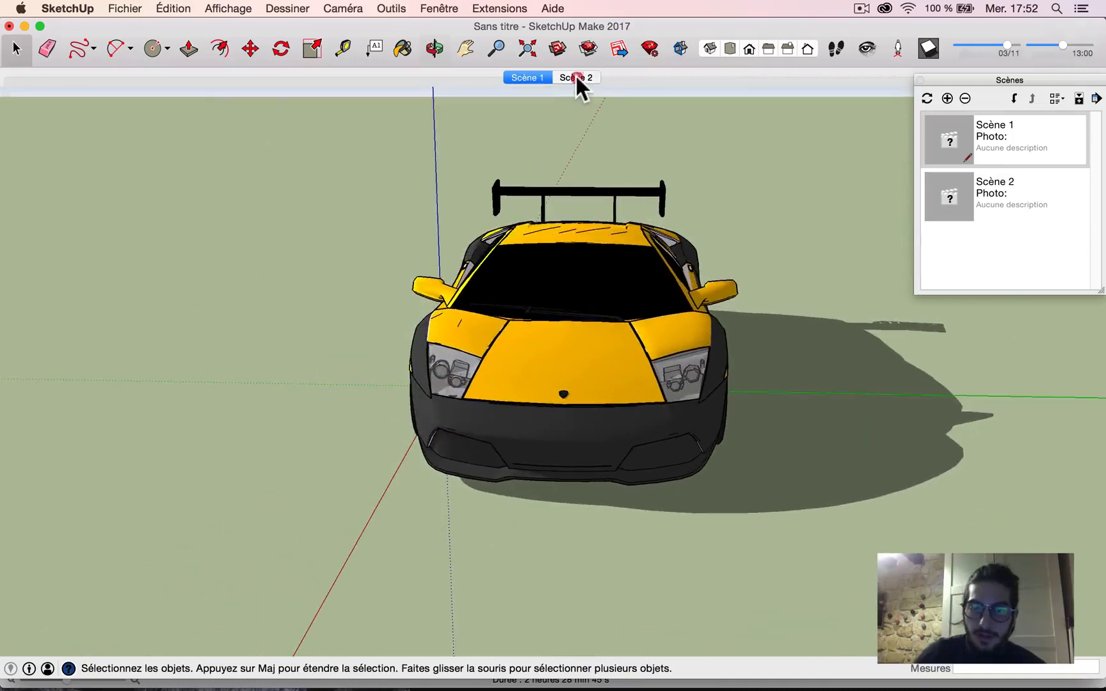
click(576, 78)
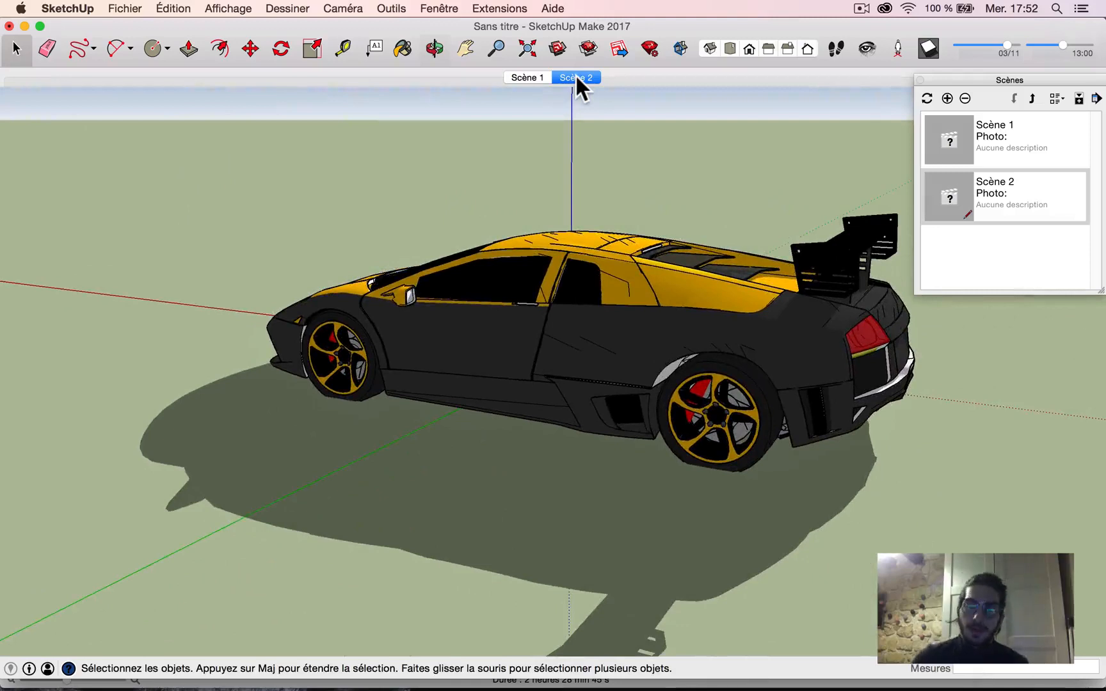
click(530, 77)
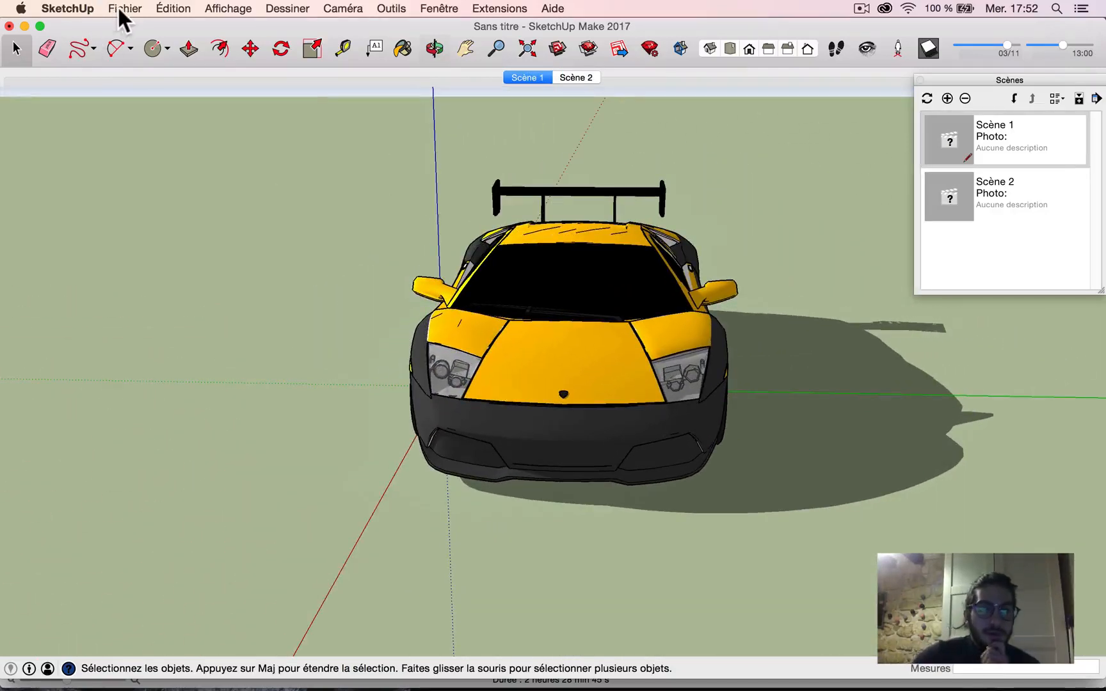
Step: Examine the available video formats and the resolution and frame options for exporting the animation, and leave without exporting
click(120, 8)
mouse_move(264, 229)
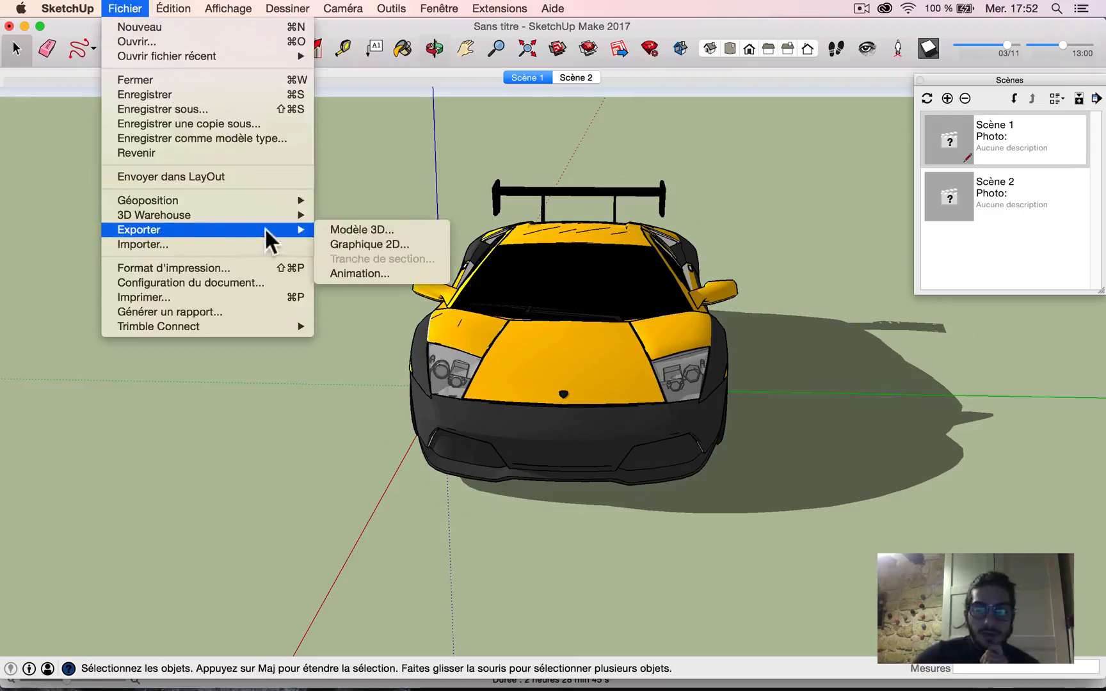
click(356, 273)
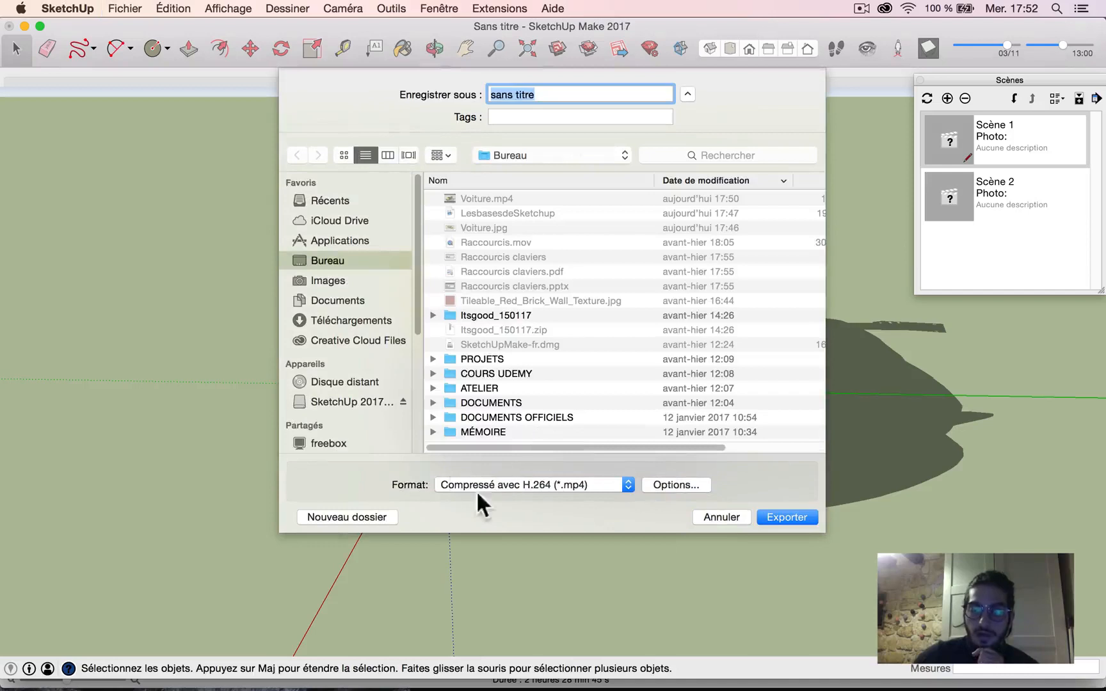
click(562, 481)
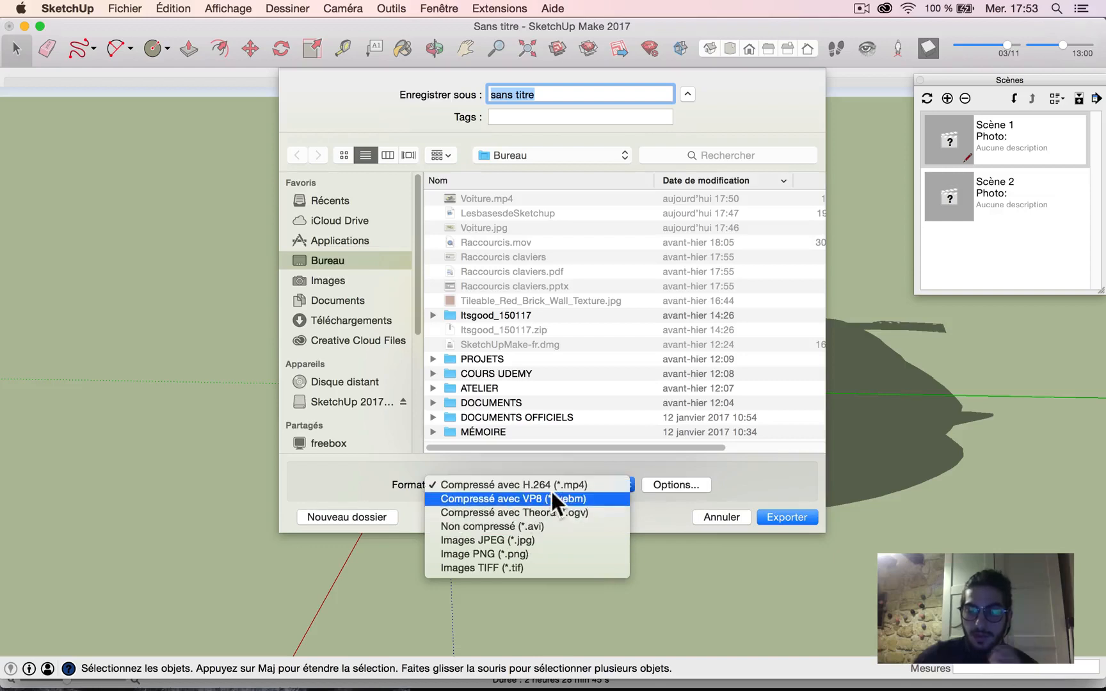
click(531, 485)
click(667, 485)
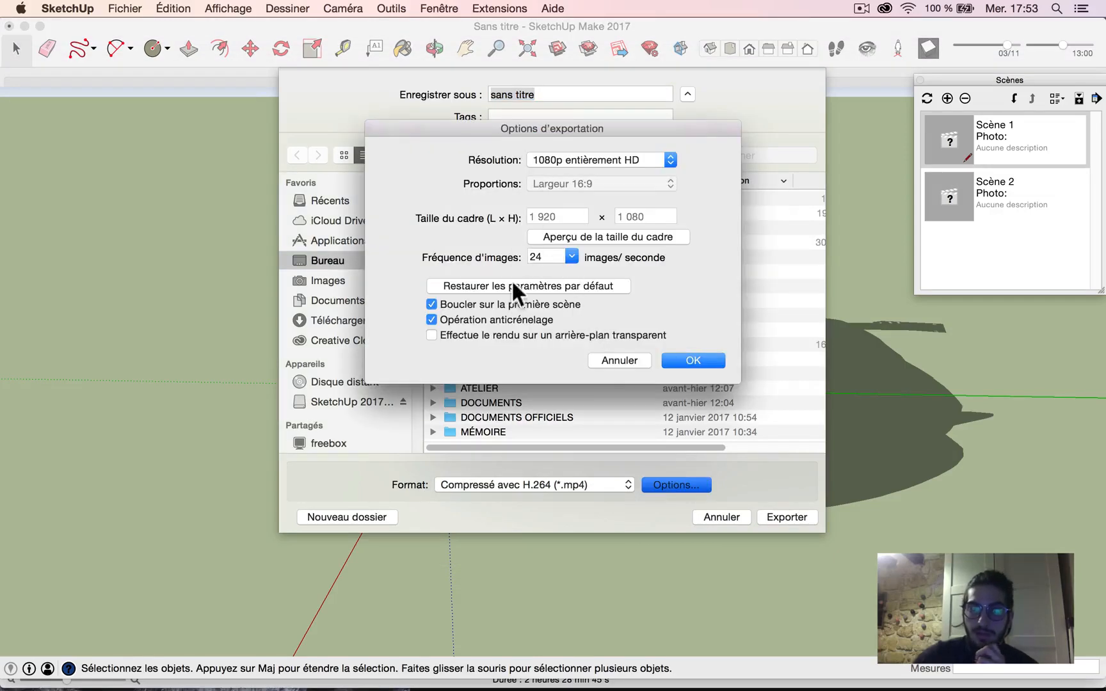
click(558, 160)
click(462, 155)
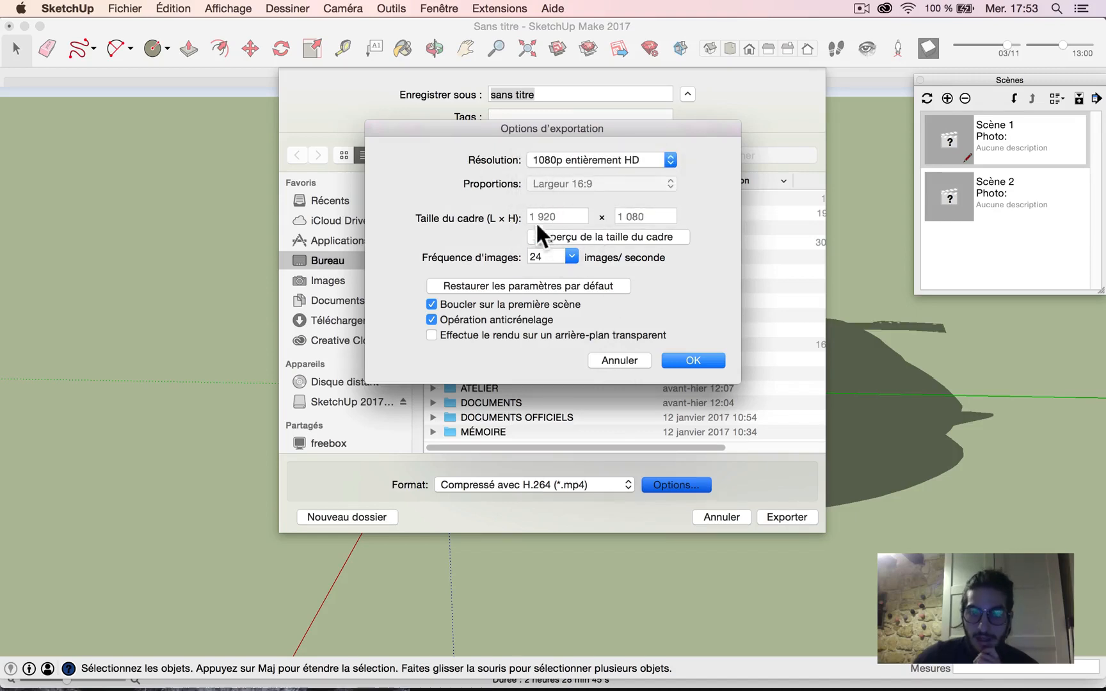
click(596, 358)
click(725, 517)
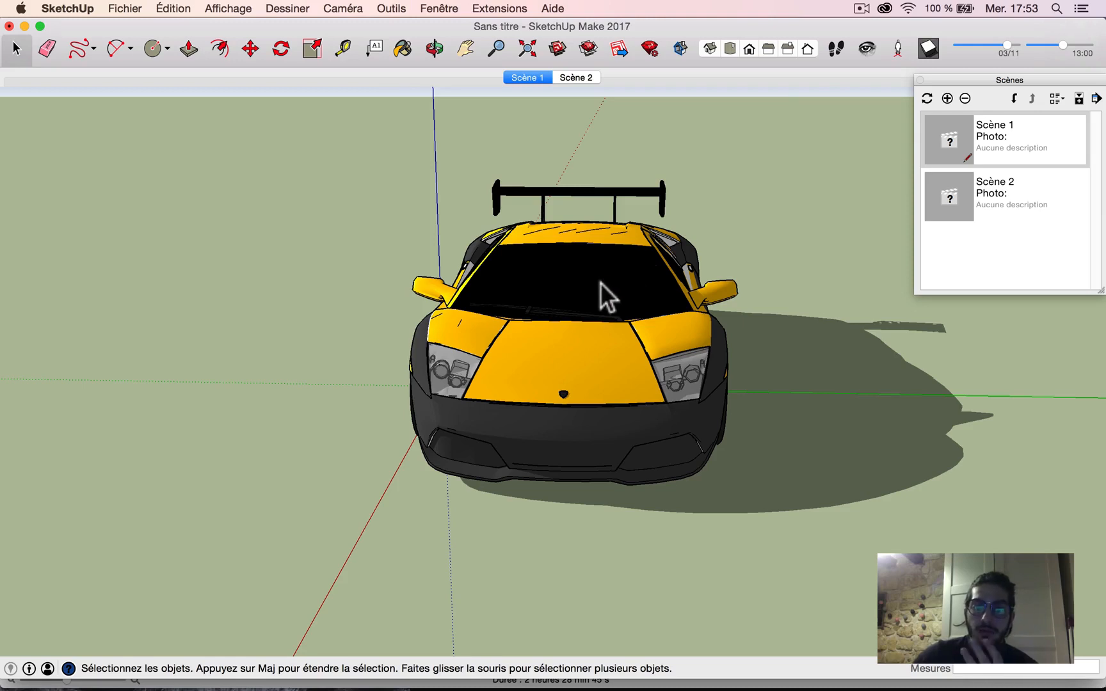
Step: Examine the scene transition settings in the model's animation information and play the transition to Scène 2
click(439, 8)
click(472, 66)
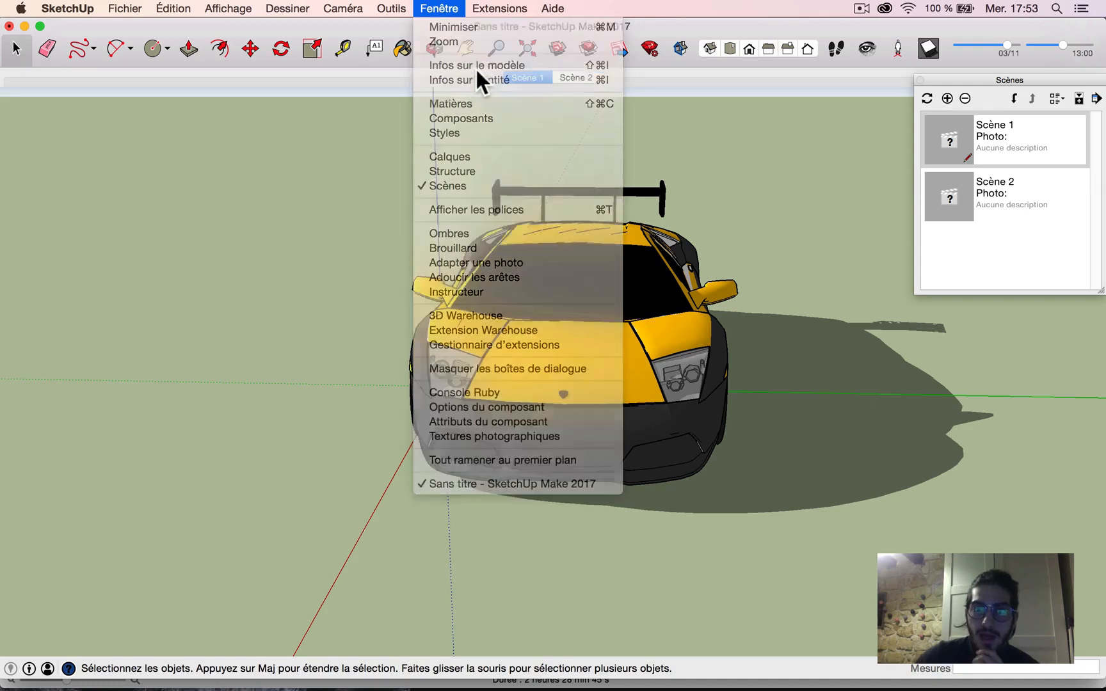
drag(351, 323, 168, 89)
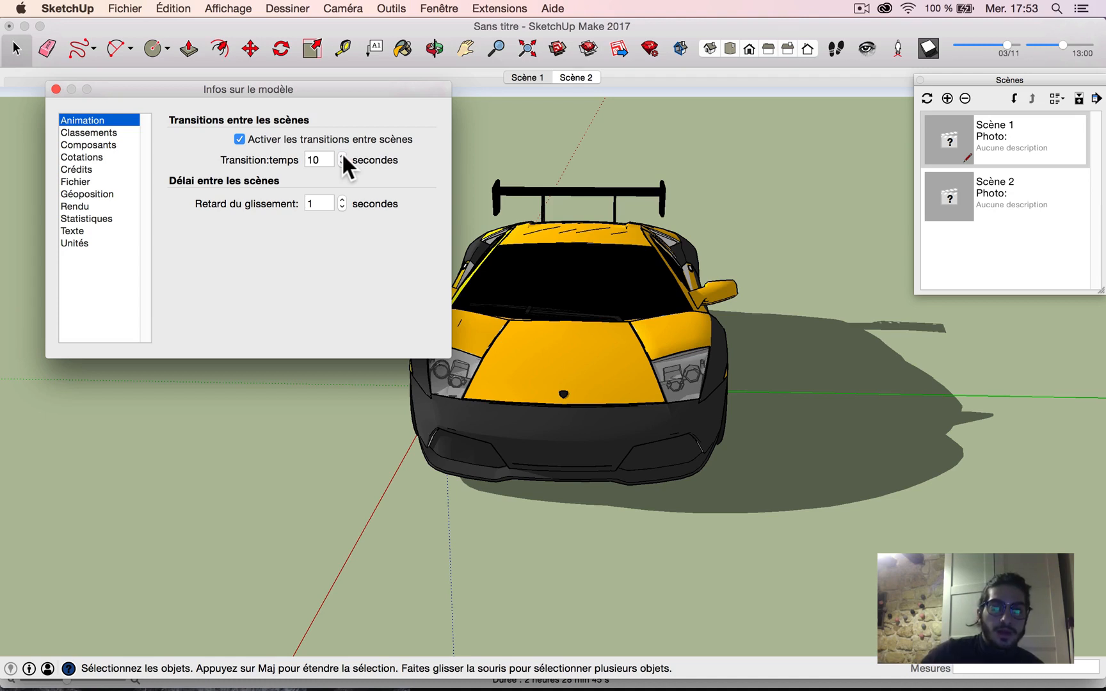
click(56, 89)
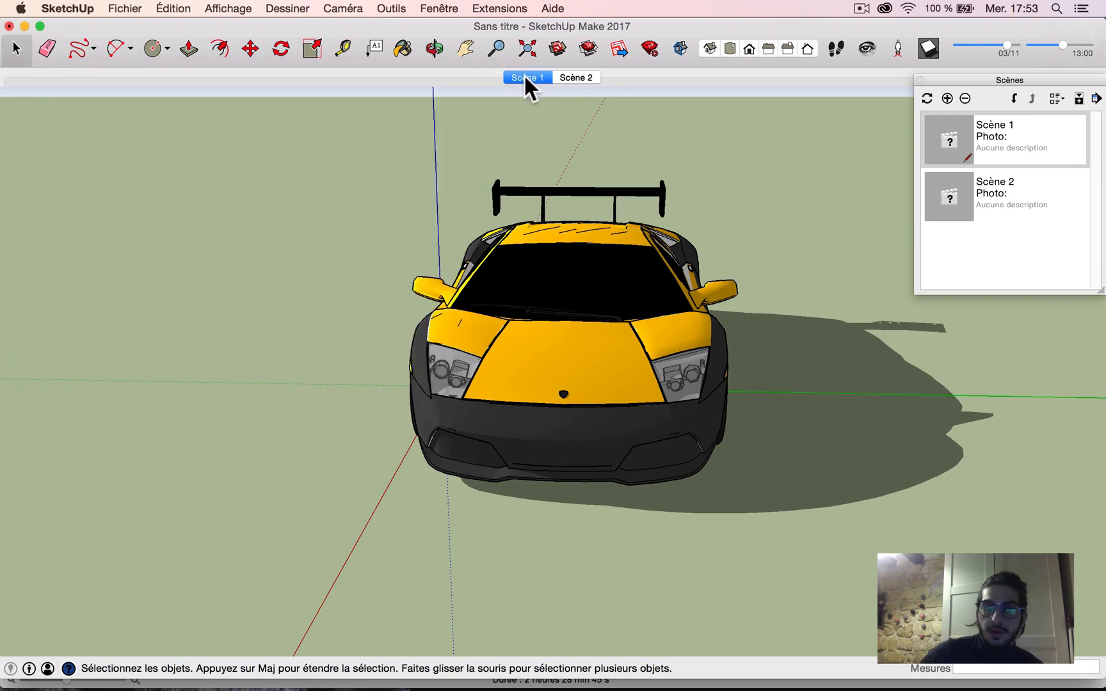
click(580, 76)
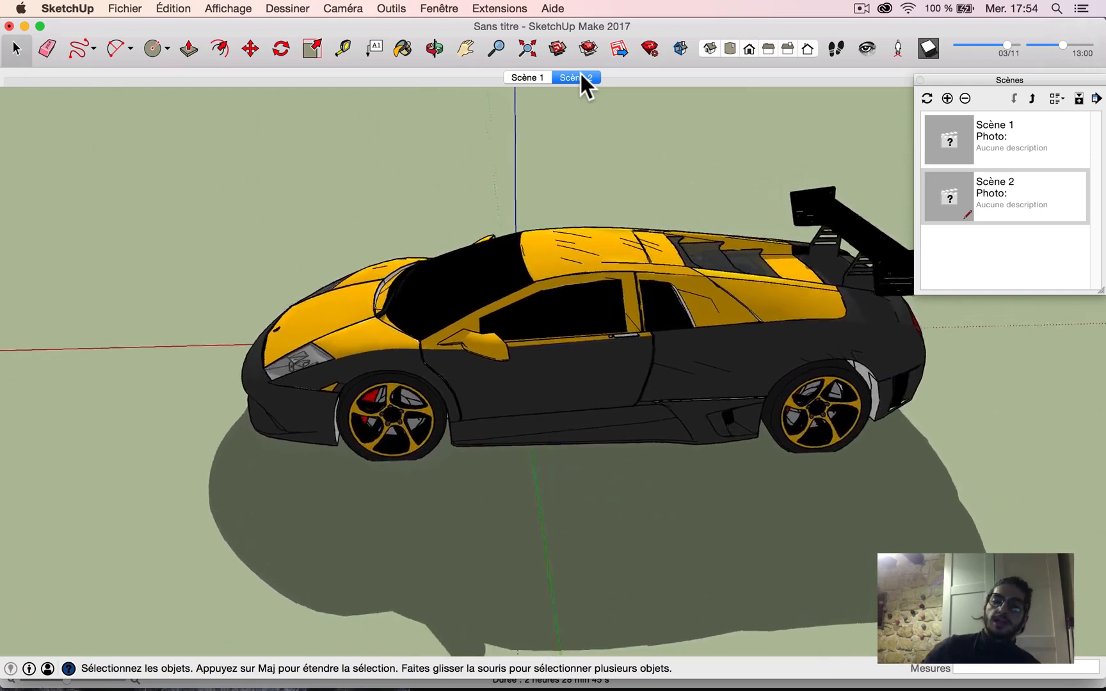
Step: Set the transition time between scenes to 2 seconds in the model's animation settings
click(439, 8)
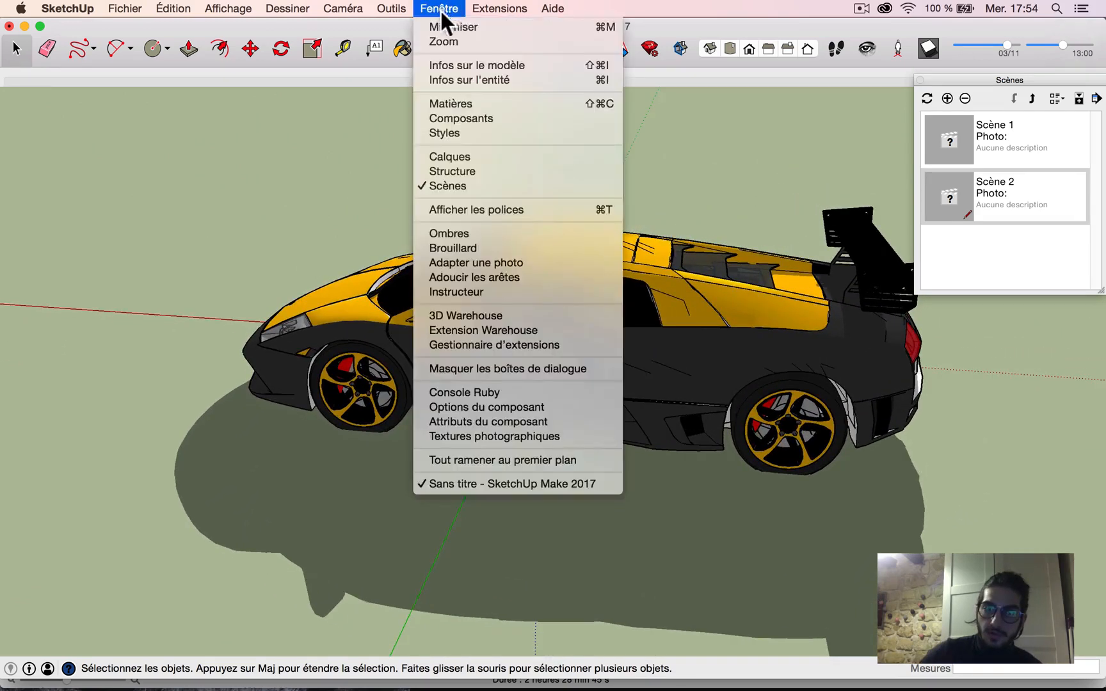
click(449, 67)
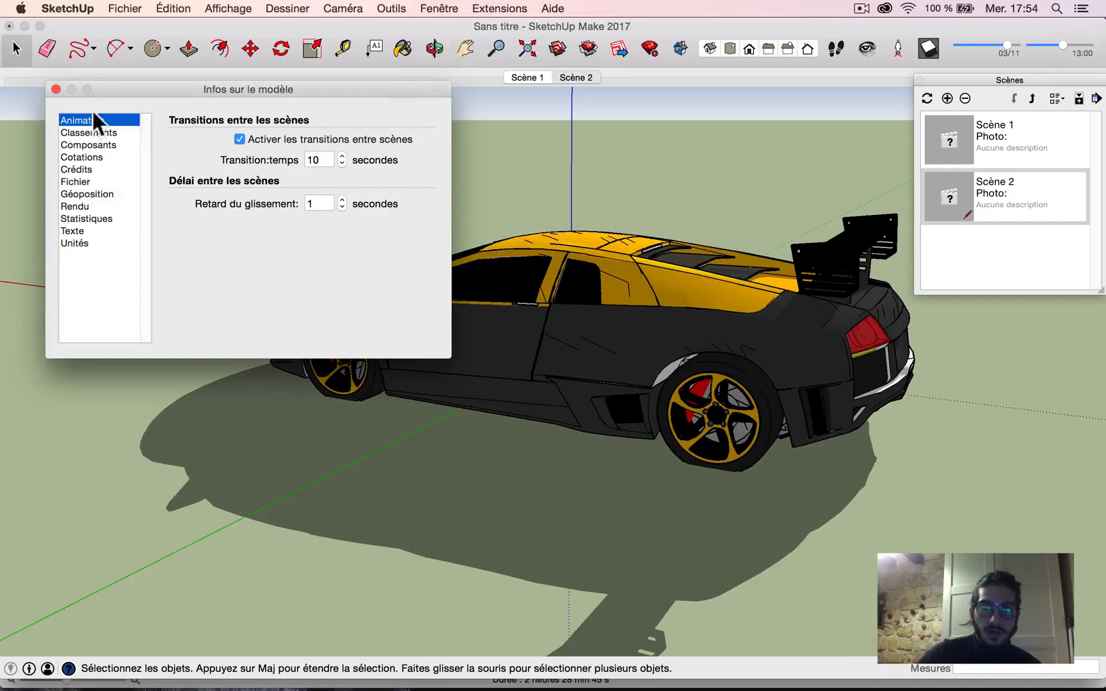
click(343, 163)
click(343, 163)
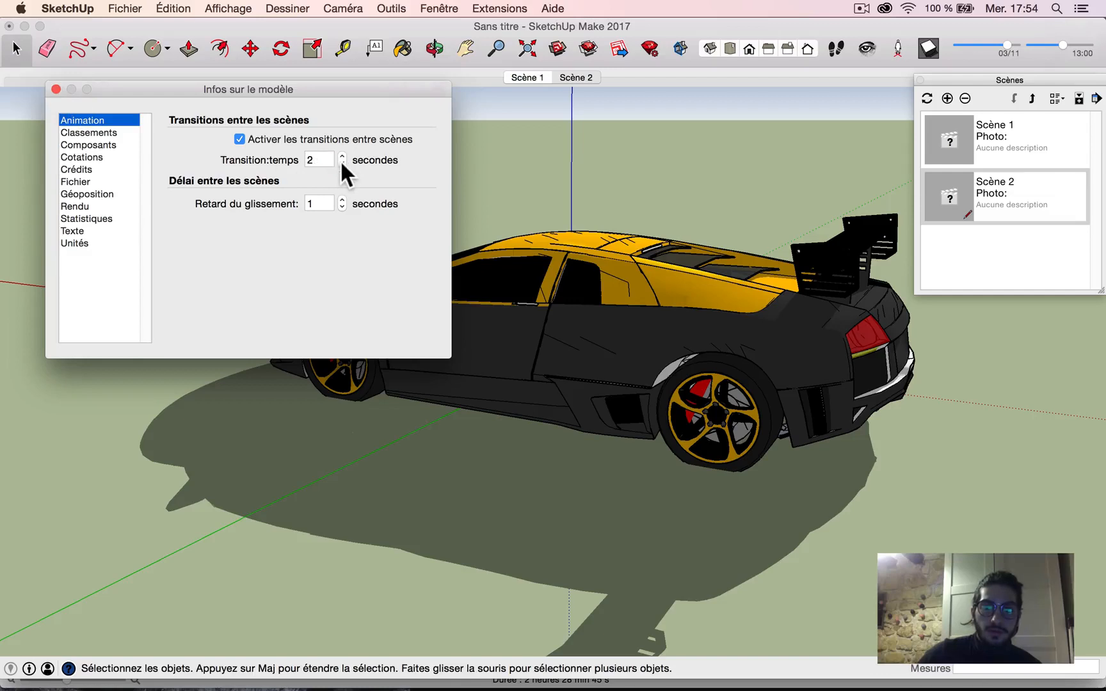
click(55, 89)
Step: Add a third scene showing the car from a rear three-quarter view
right_click(615, 75)
middle_drag(556, 128, 493, 185)
right_click(618, 71)
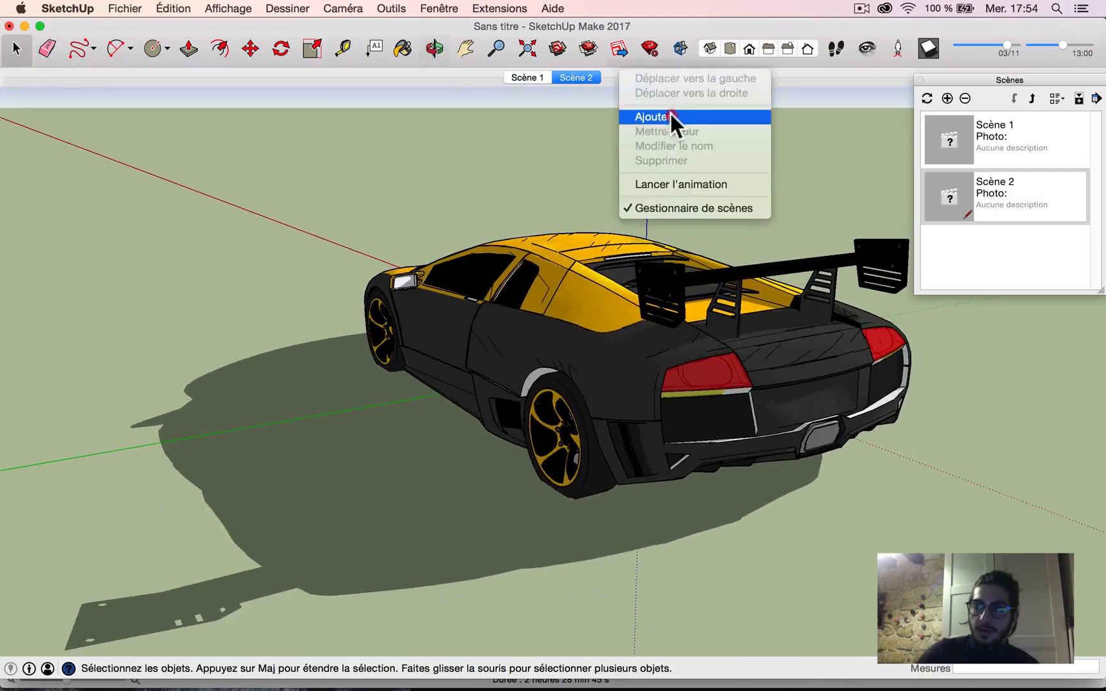
click(670, 111)
Step: Play the transitions through Scène 1, Scène 2 and Scène 3, and return to Scène 1
click(522, 77)
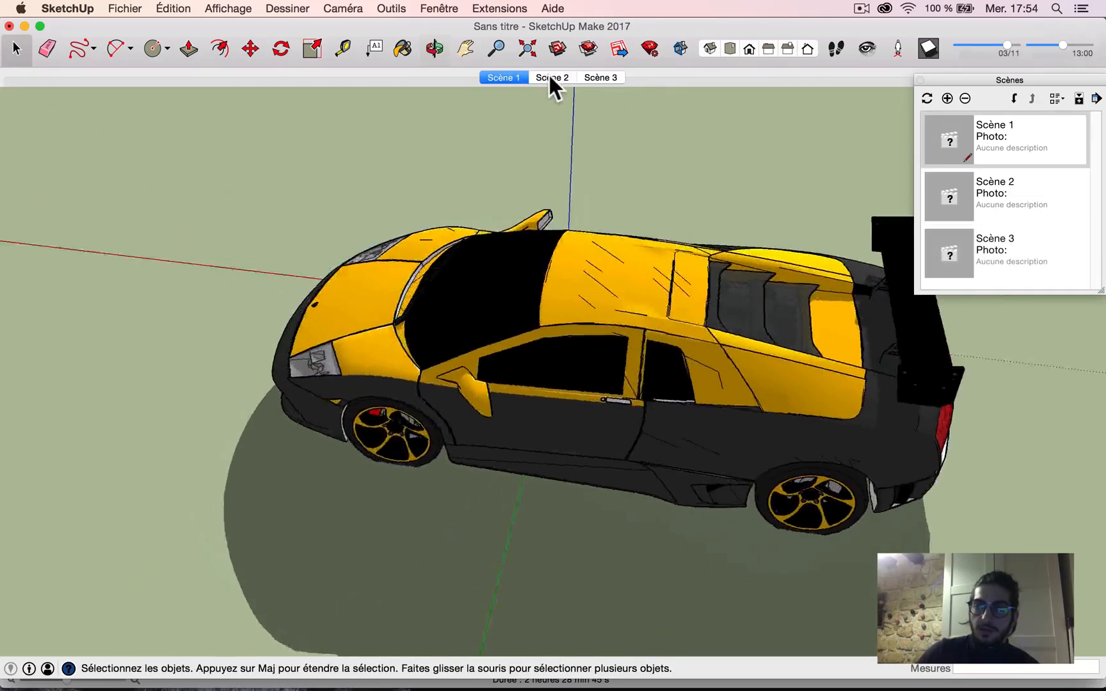
click(551, 77)
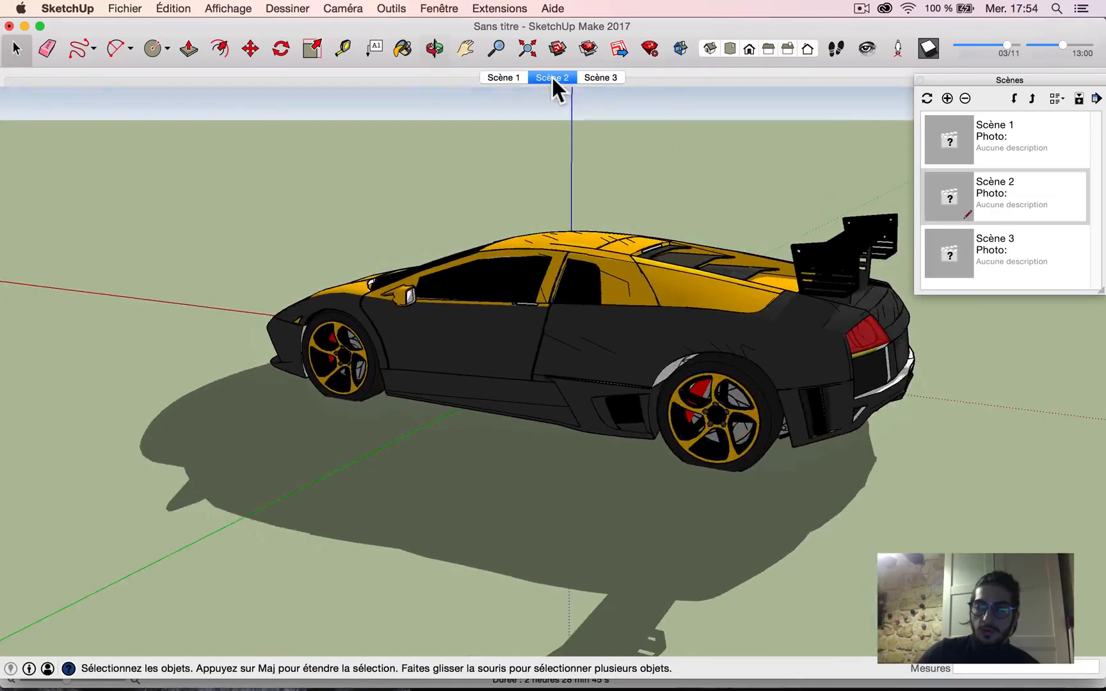
click(607, 75)
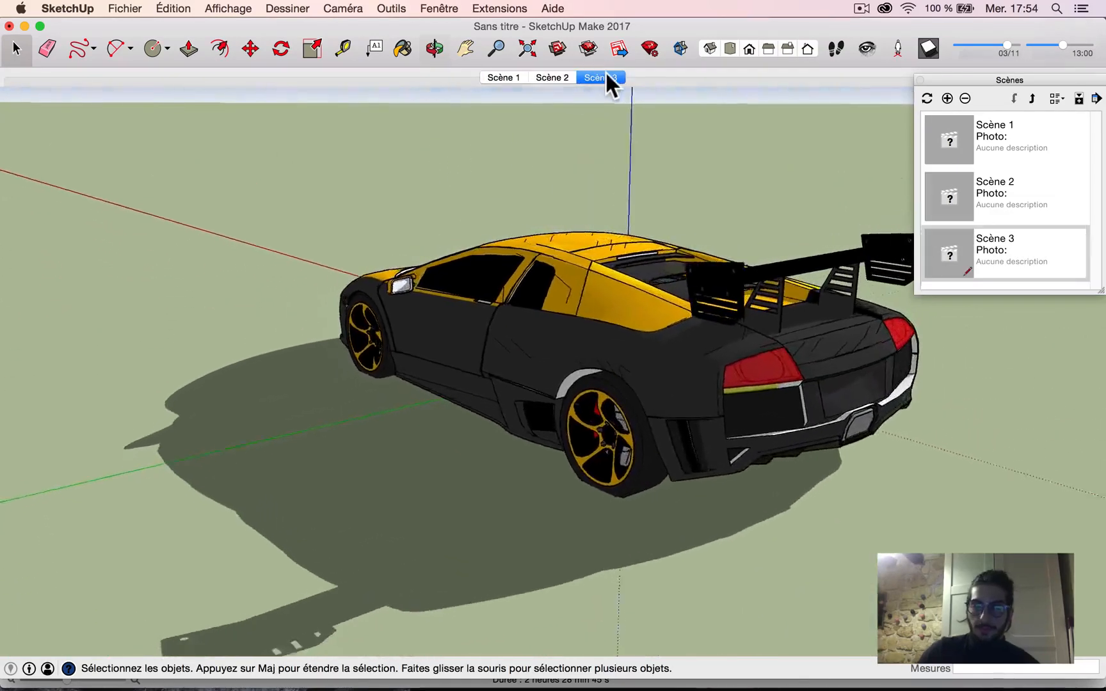
click(498, 9)
click(489, 7)
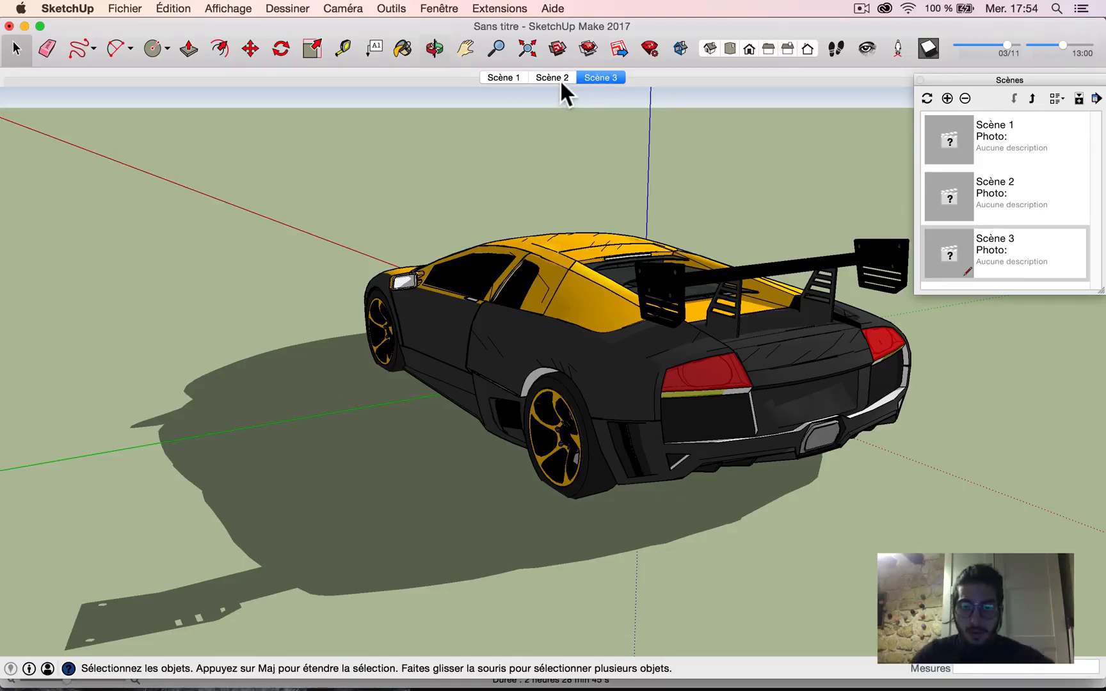
click(488, 78)
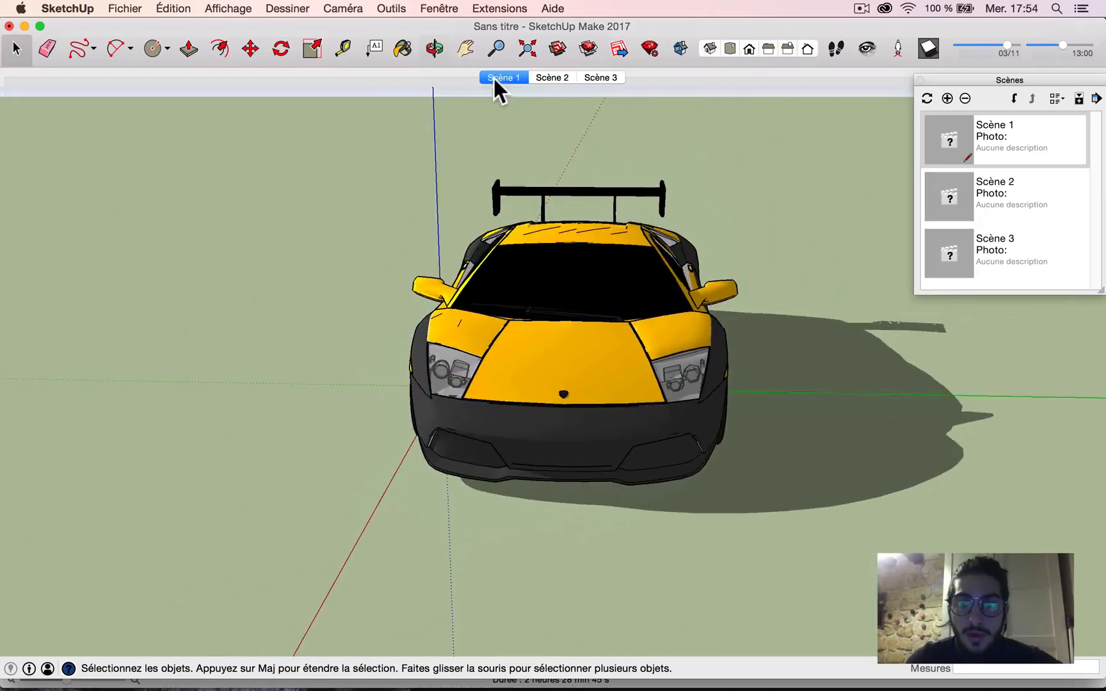
Step: Increase the transition time between scenes in the model's animation settings
click(502, 8)
mouse_move(427, 9)
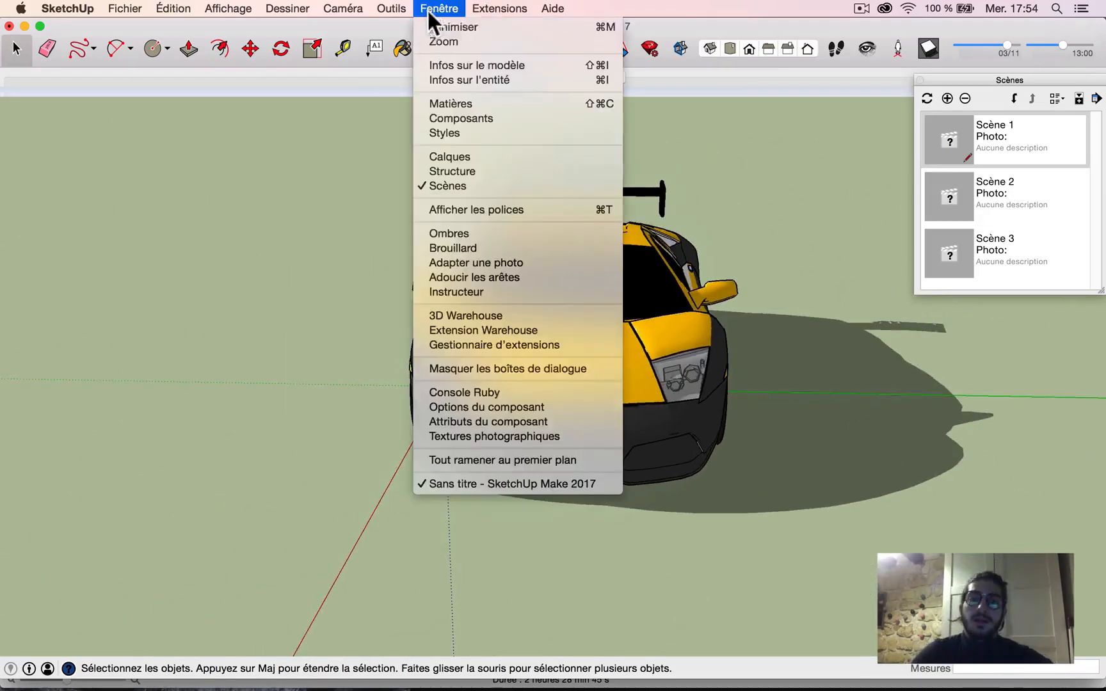
click(455, 65)
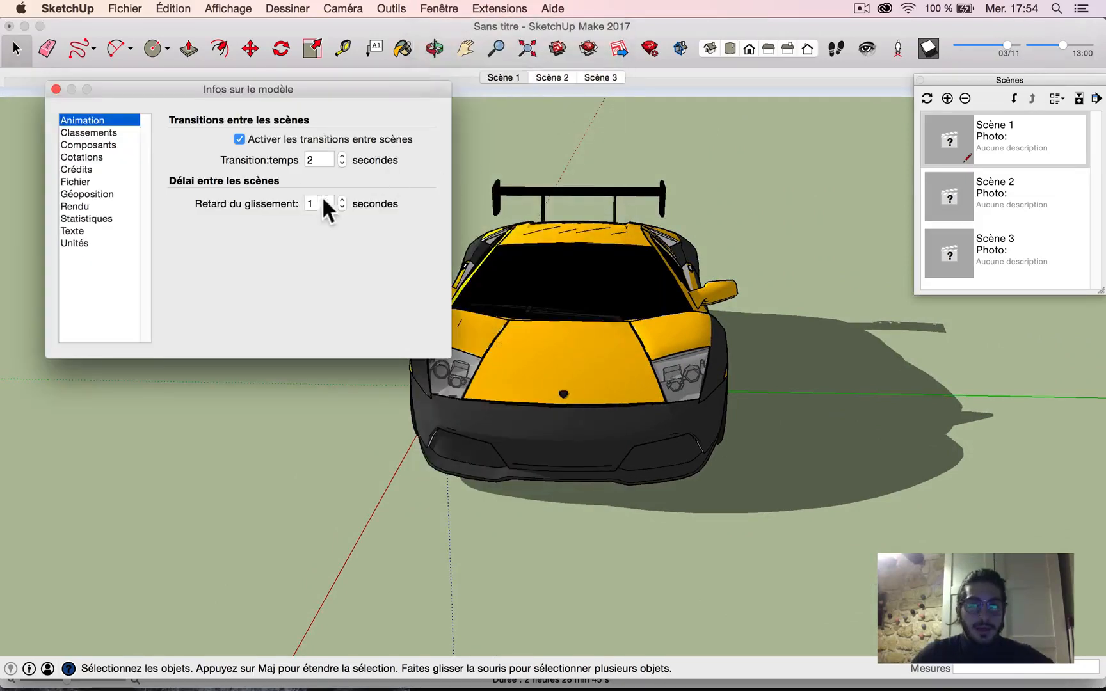
click(342, 155)
click(55, 89)
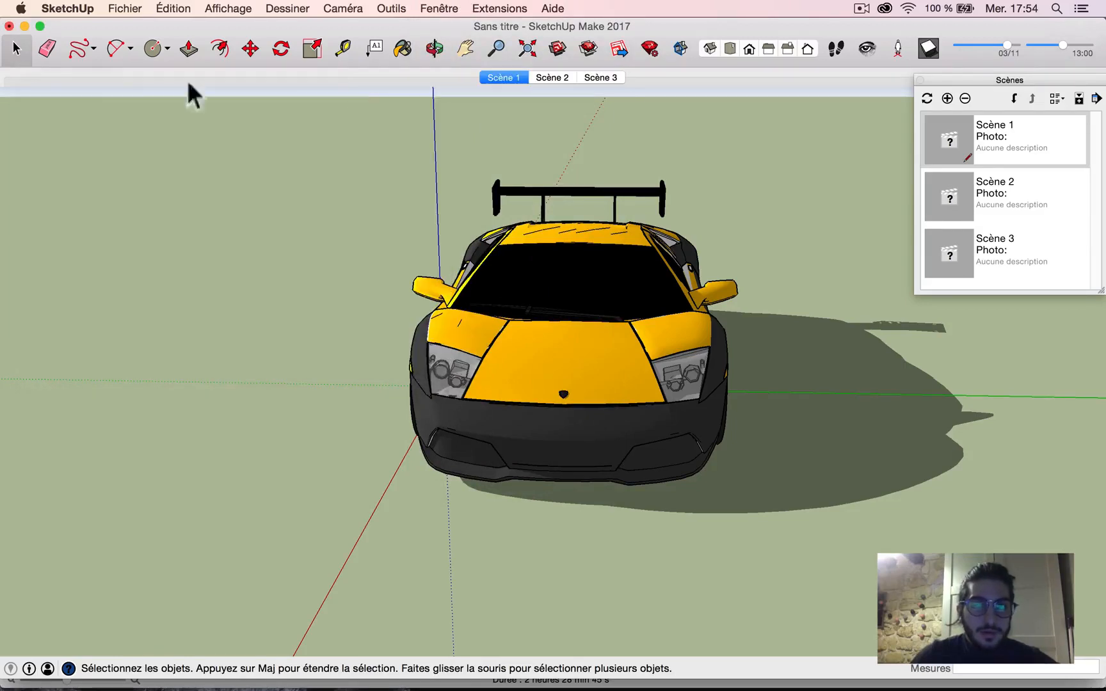
Step: Delete Scène 3 and confirm its removal
right_click(604, 75)
click(644, 166)
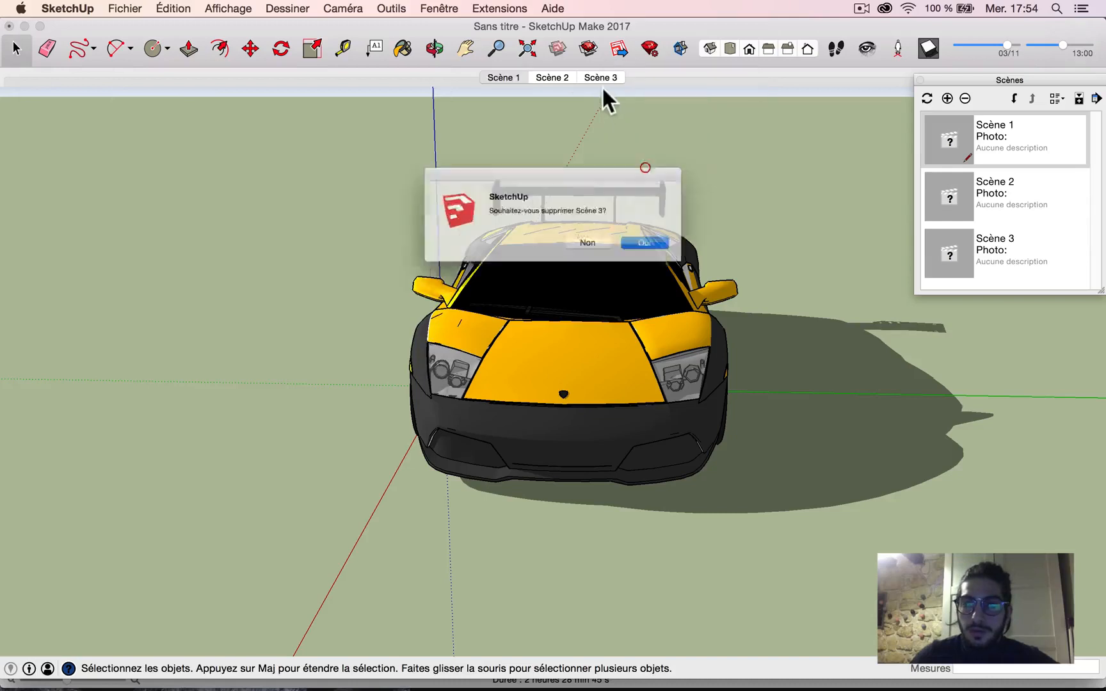
click(657, 251)
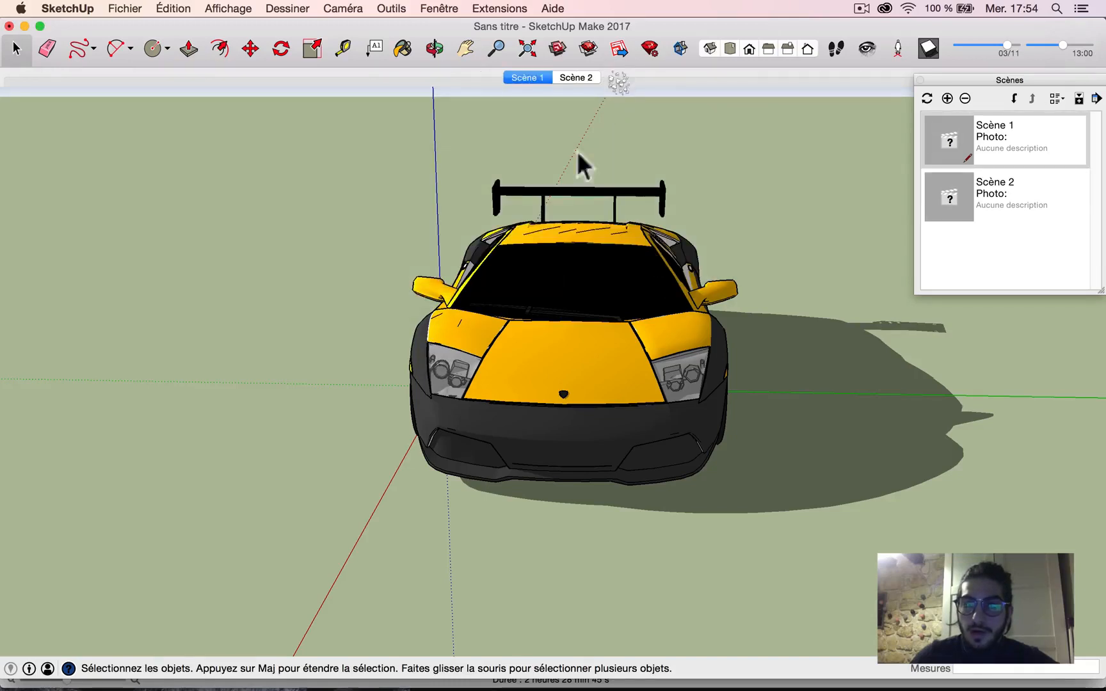
Step: Play the transition to Scène 2, start an animation export and open its export options
click(576, 78)
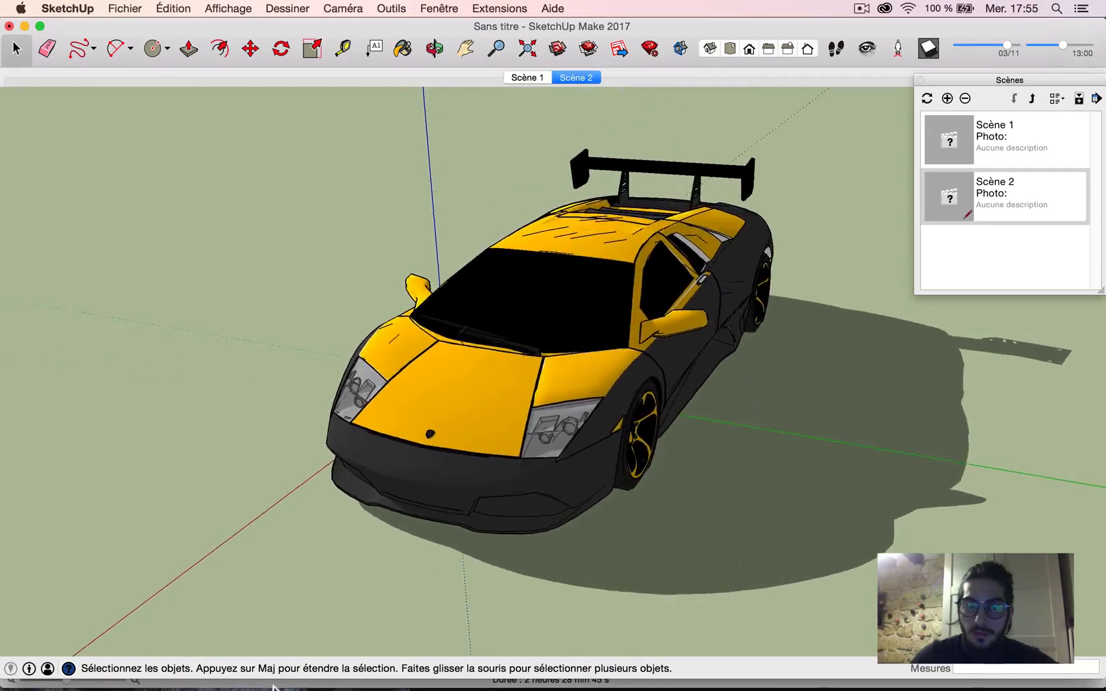
click(123, 8)
mouse_move(172, 228)
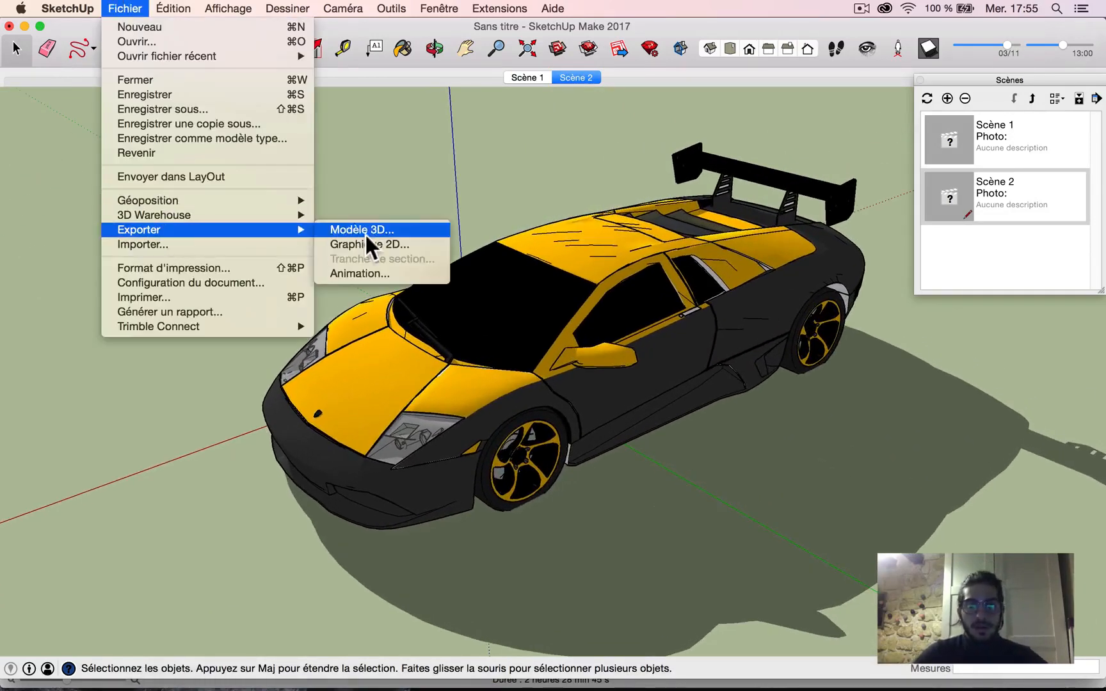
click(366, 274)
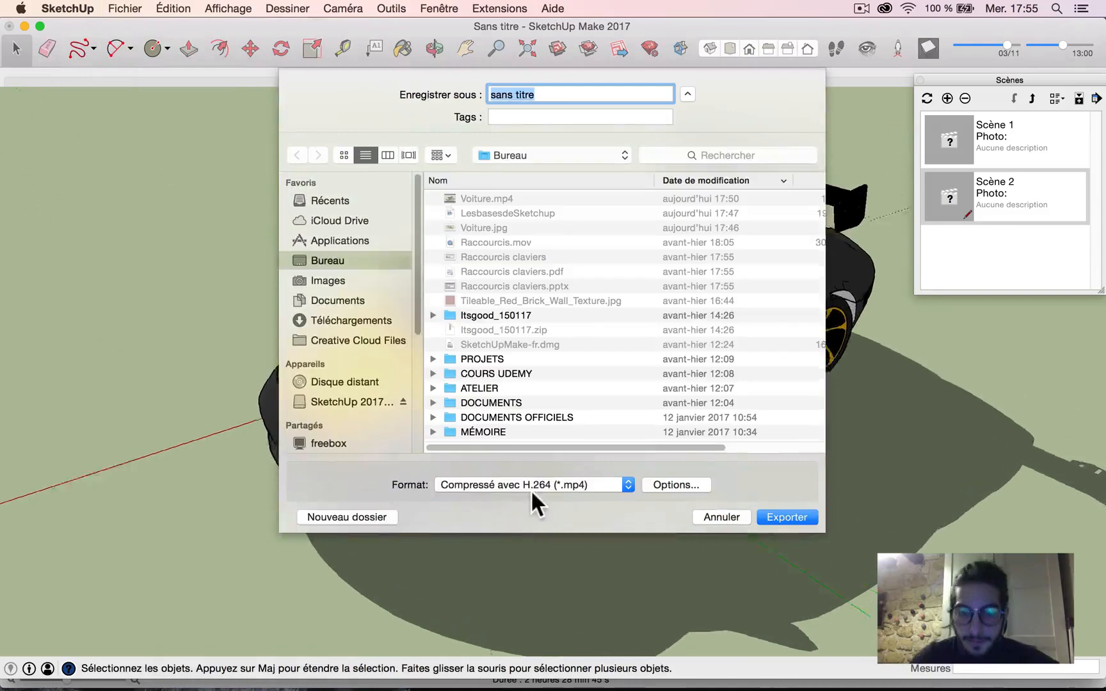
click(654, 485)
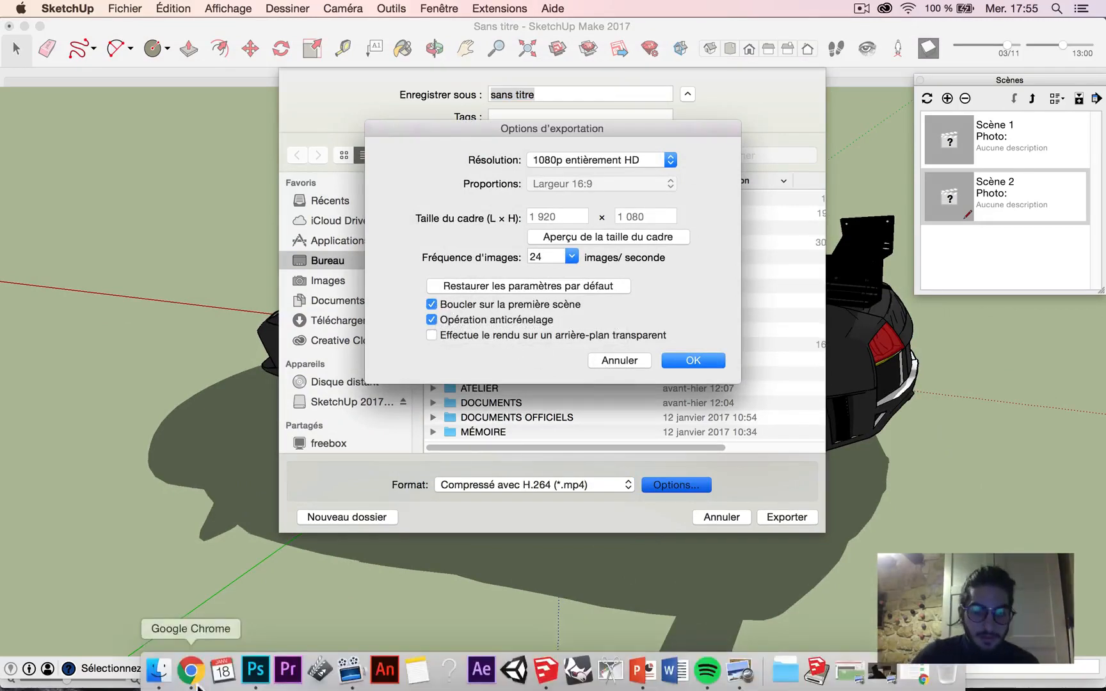
Step: Switch to Finder, watch the existing Voiture.mp4 from the Bureau folder in QuickTime Player, and close it
click(159, 677)
double_click(432, 370)
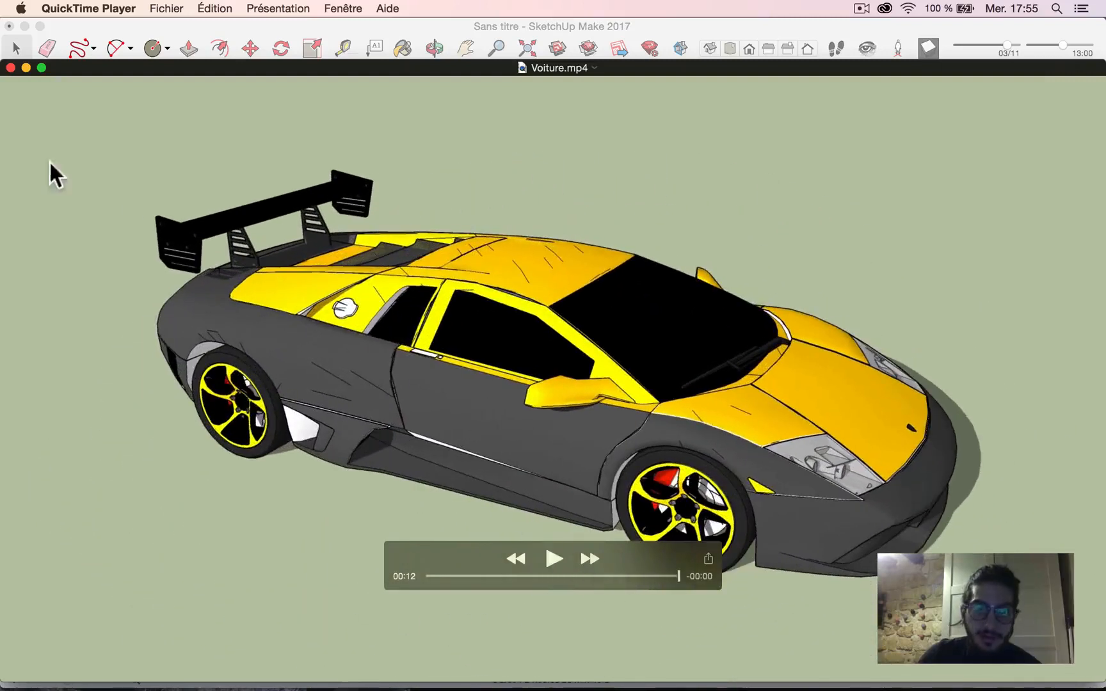
click(10, 67)
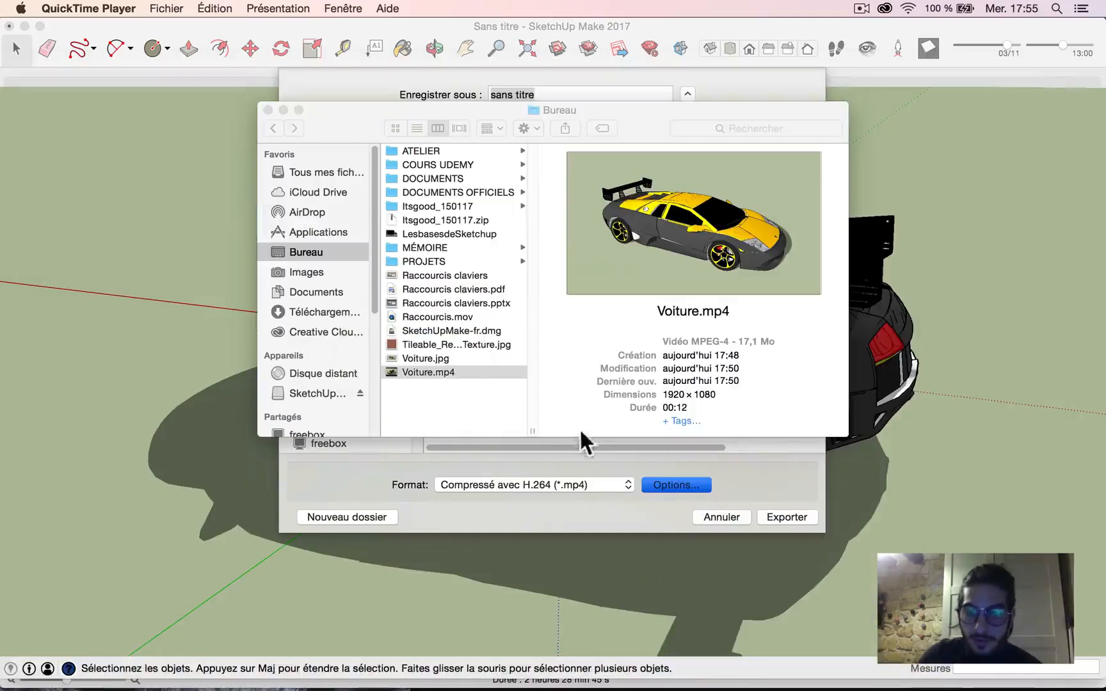
Step: Return to SketchUp's animation export options, turn off looping to the first scene and accept the options
click(550, 451)
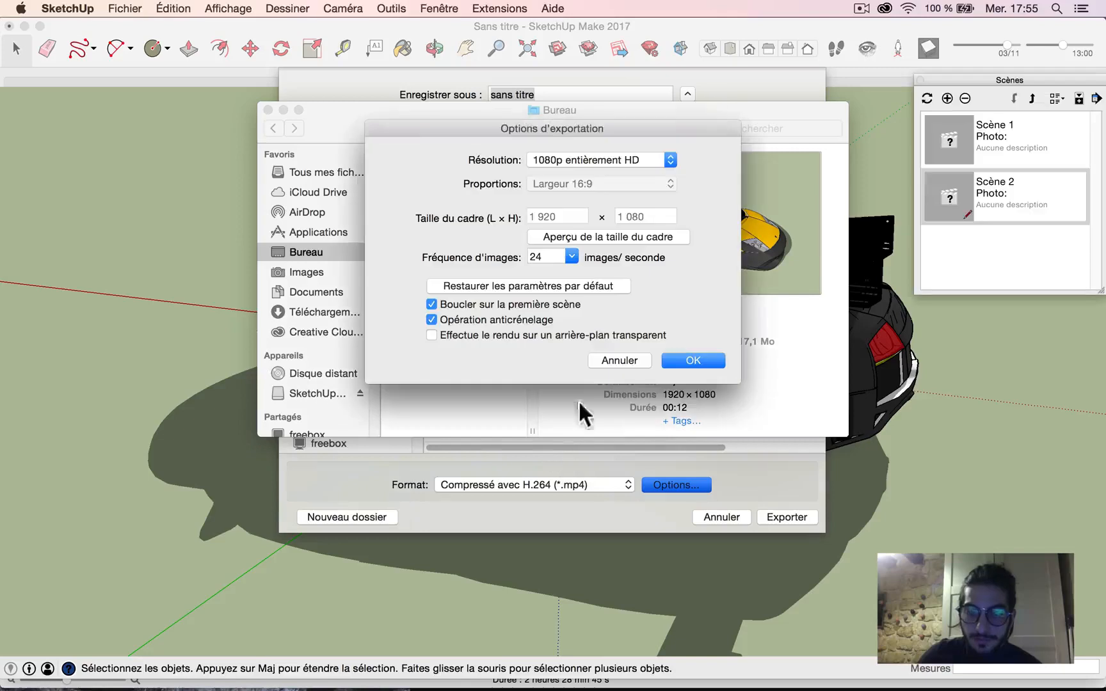
click(432, 304)
click(679, 358)
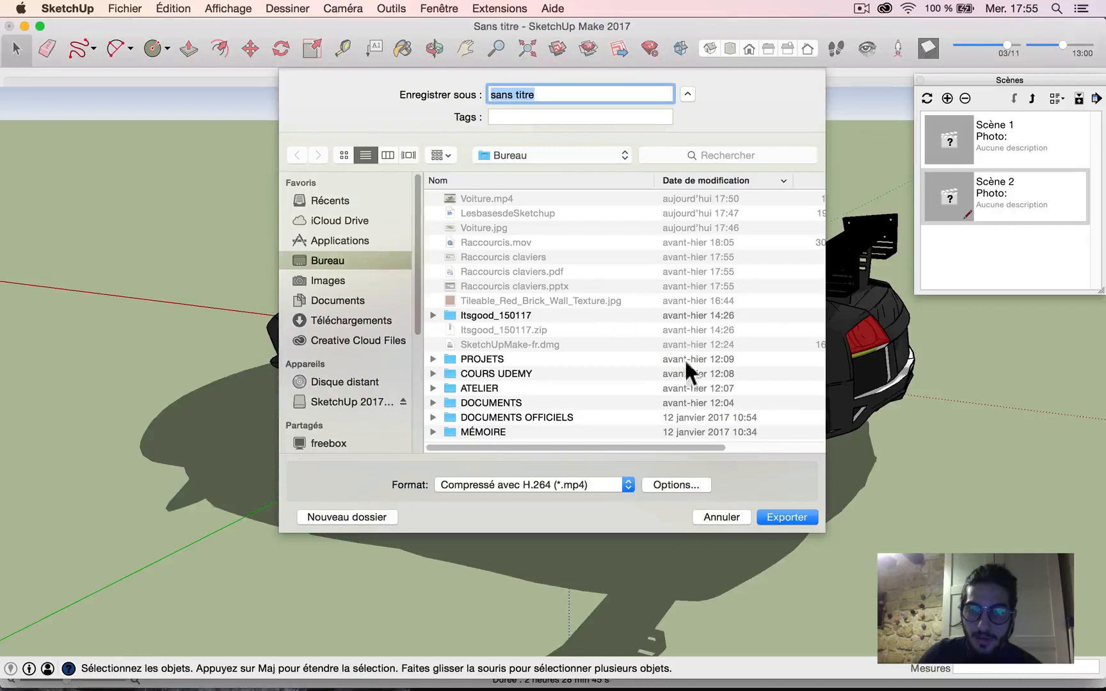
Step: Name the video Voiture2 and export the animation to the Bureau folder as an H.264 MP4
text(voiT)
key(BackSpace)
key(BackSpace)
key(BackSpace)
key(BackSpace)
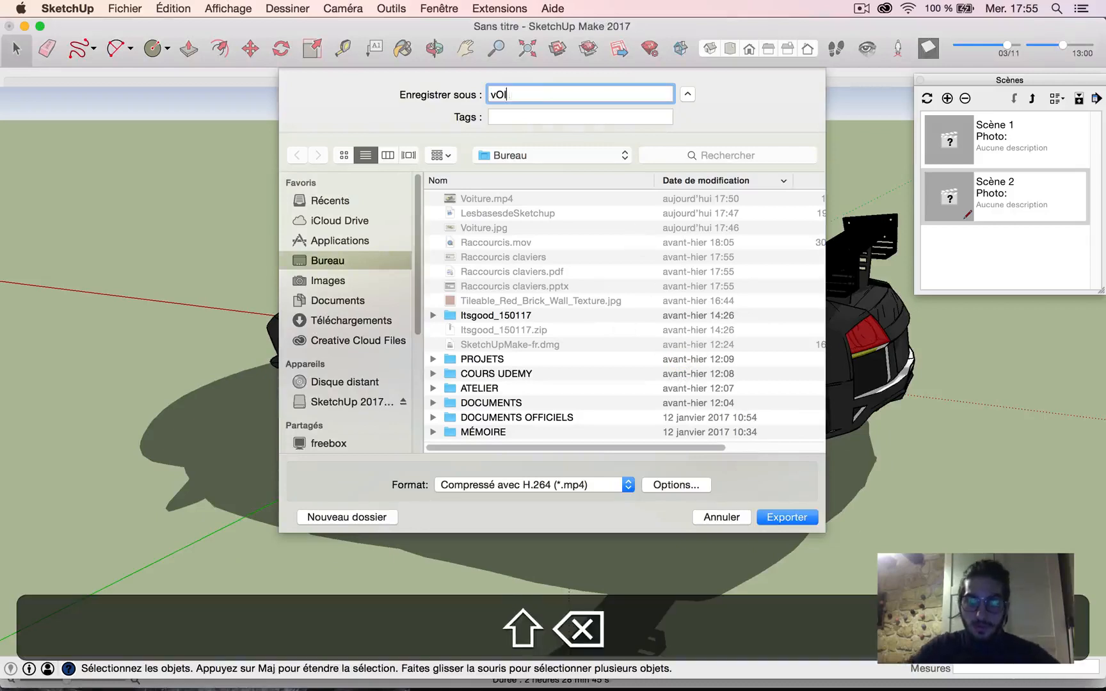
text(Voiture2)
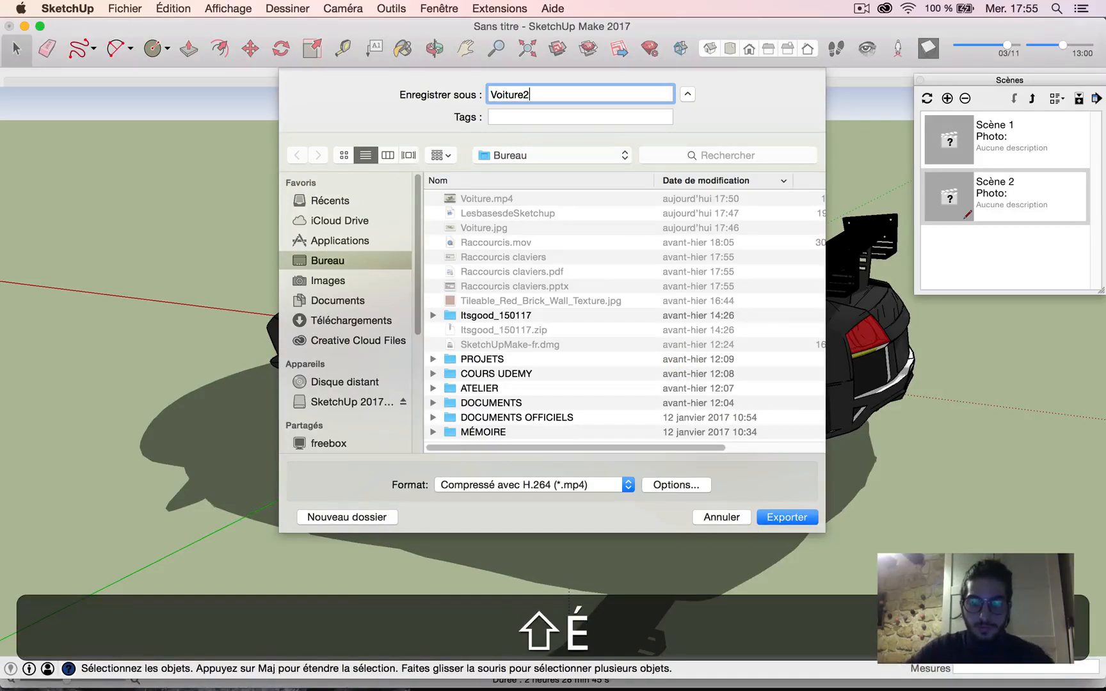
click(772, 517)
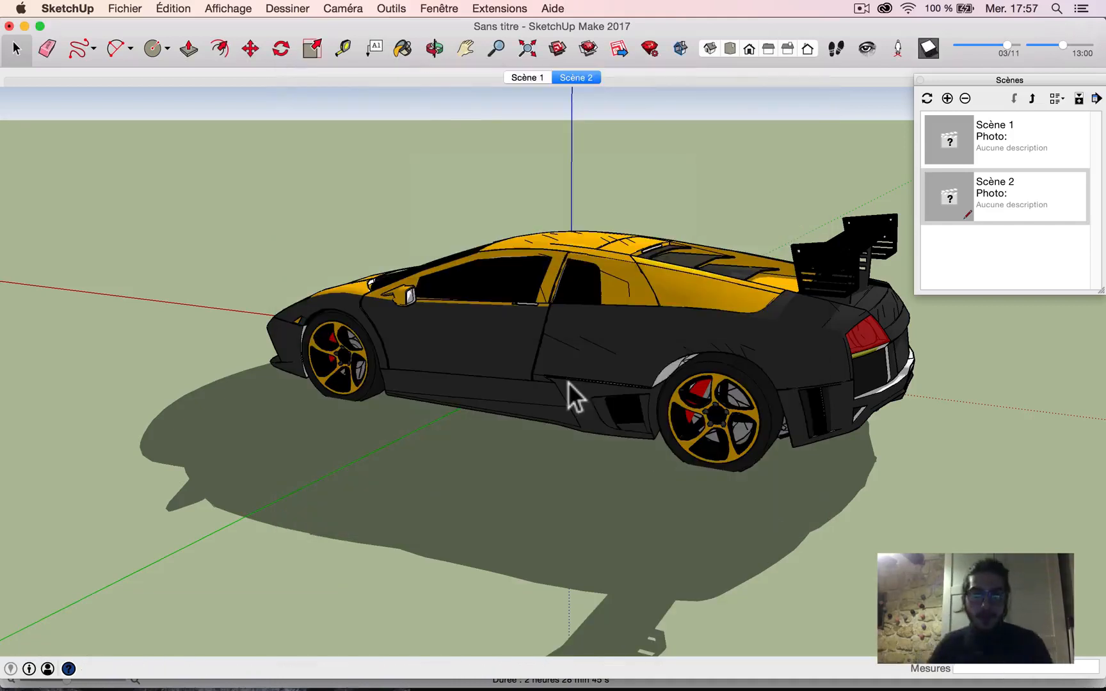
Step: Switch to Finder and play the exported Voiture2.mp4 in QuickTime Player
click(178, 680)
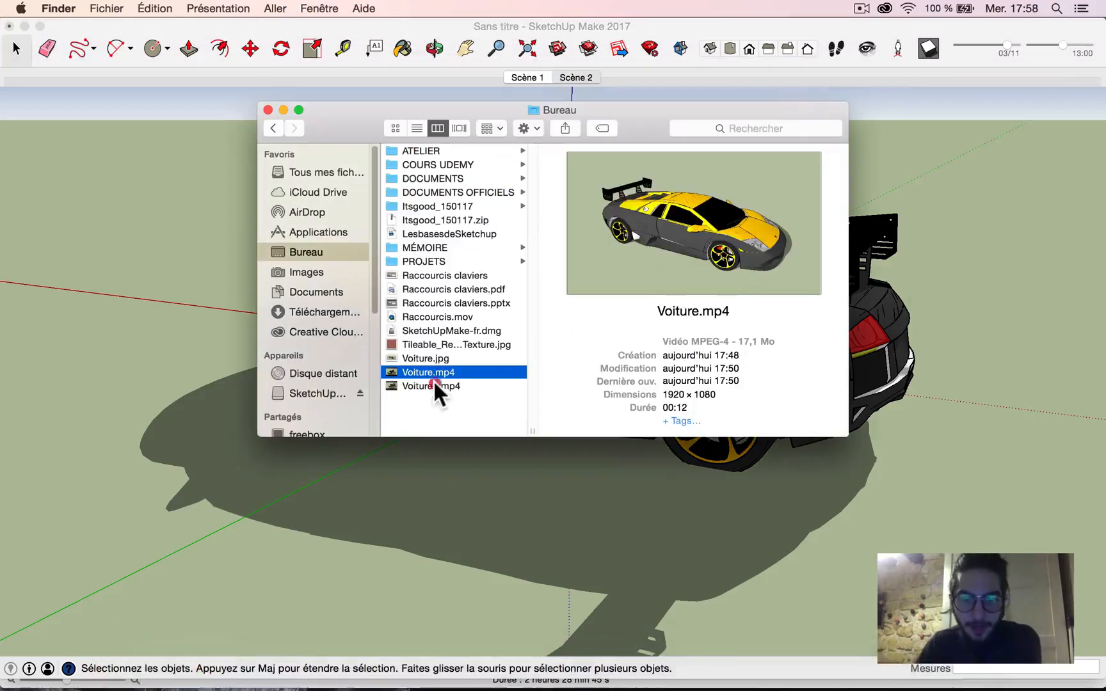
double_click(434, 385)
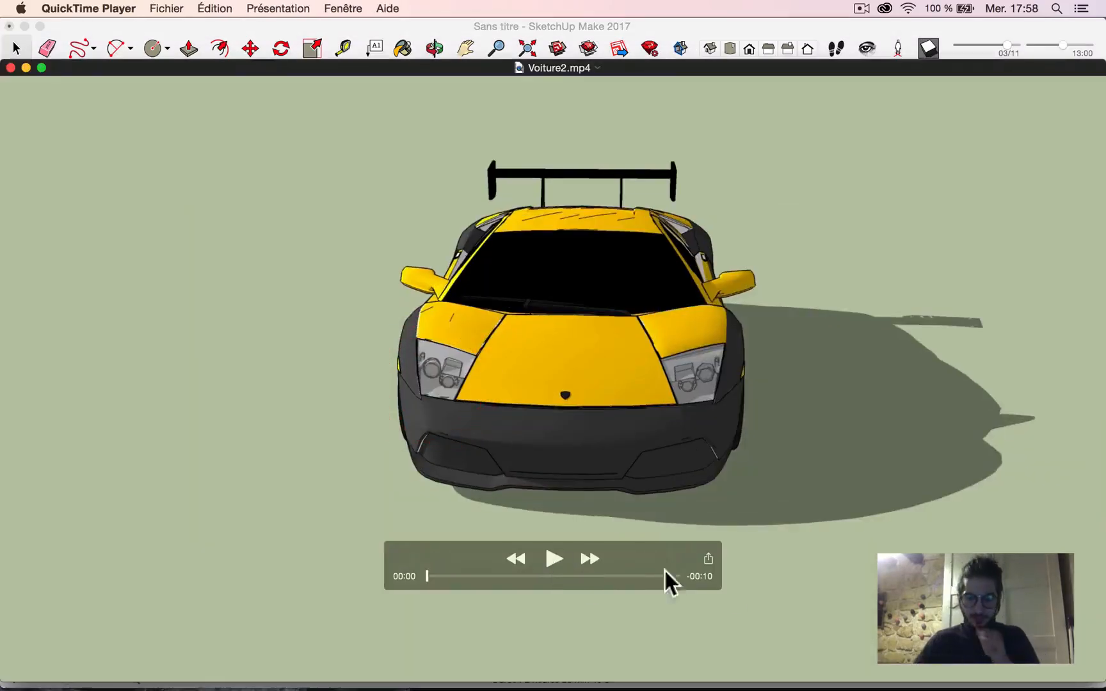
click(553, 555)
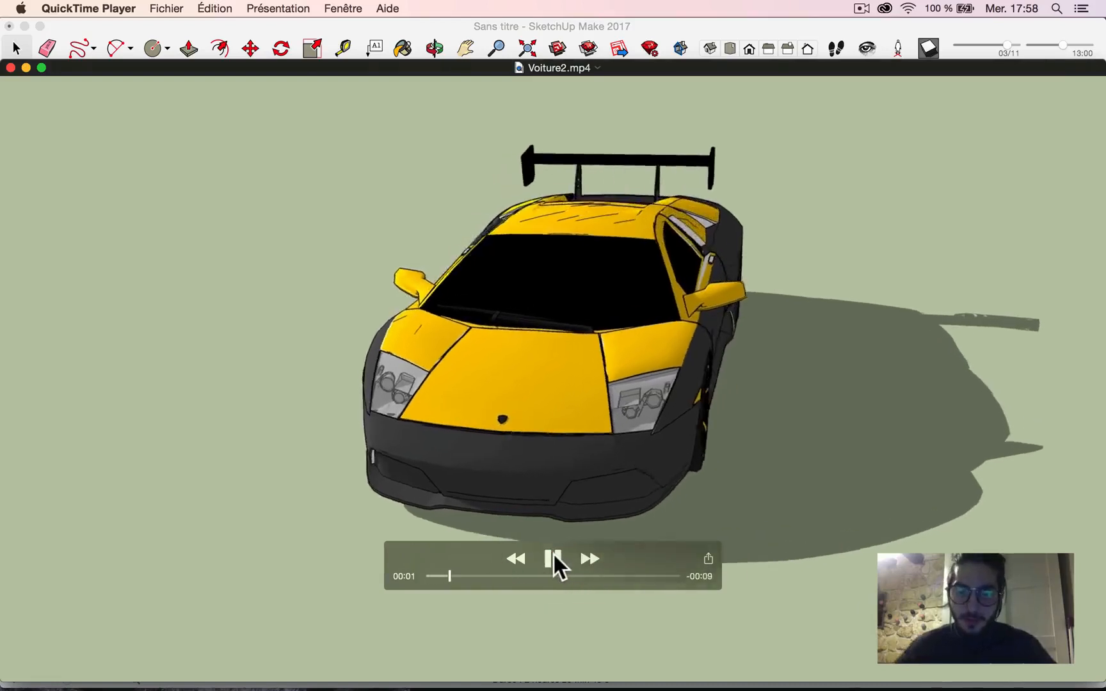